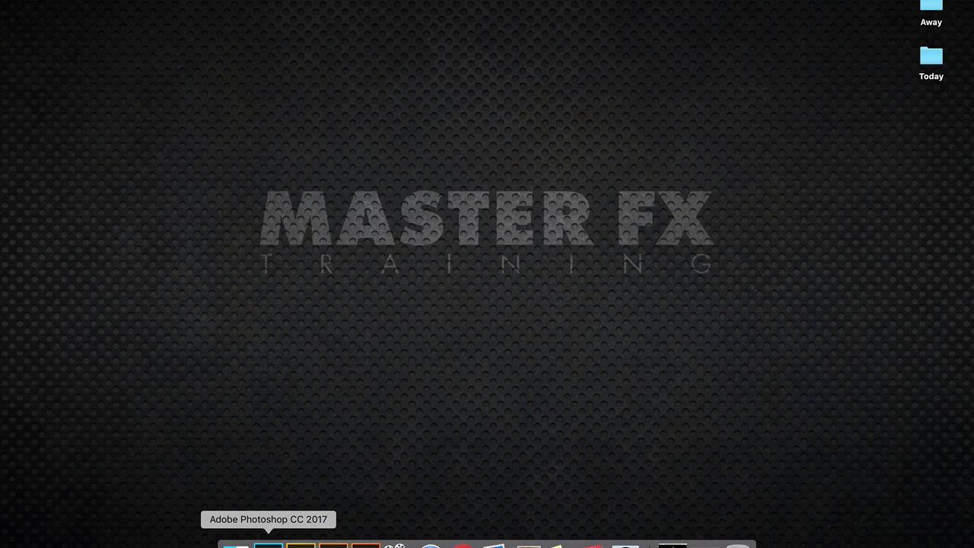
# - Switch to Photoshop and create a 1300 x 1300 pixel document with a black background
pyautogui.click(268, 545)
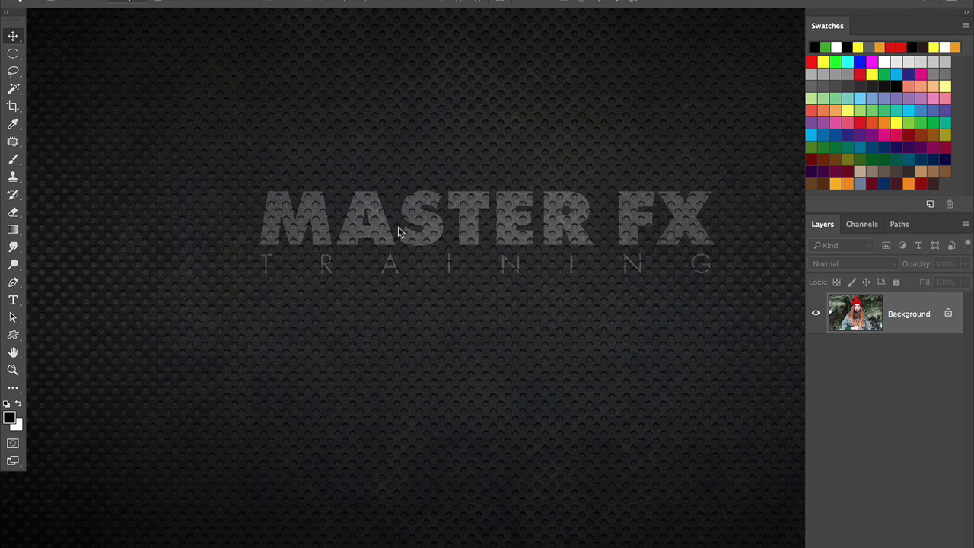
pyautogui.press('super+n')
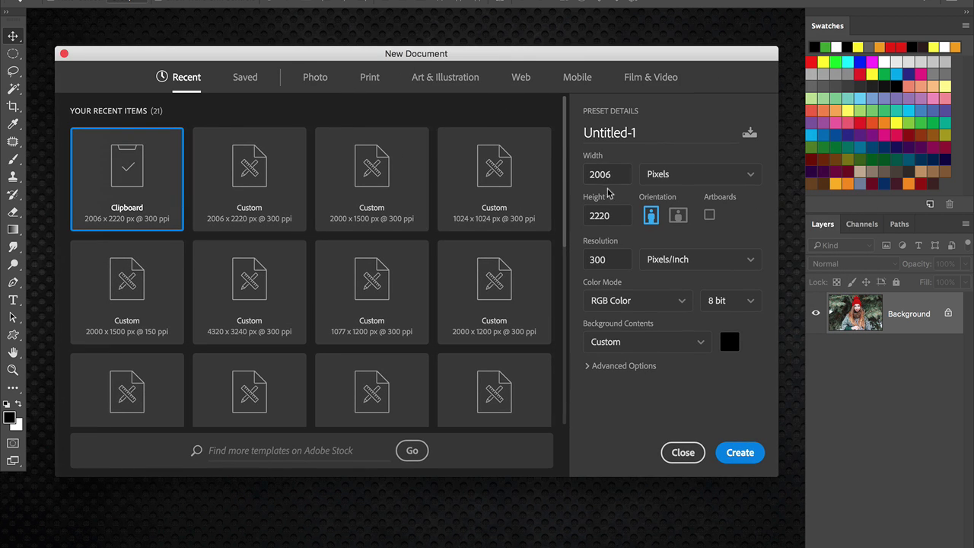
pyautogui.moveTo(540, 53); pyautogui.dragTo(600, 52)
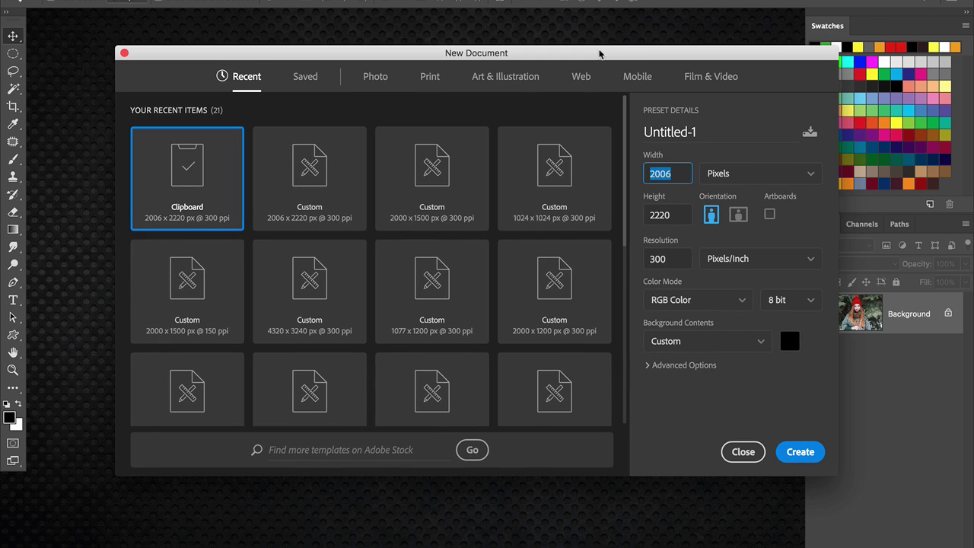
pyautogui.write('1300')
pyautogui.press('Tab')
pyautogui.write('10')
pyautogui.press('BackSpace')
pyautogui.write('300')
pyautogui.press('Return')
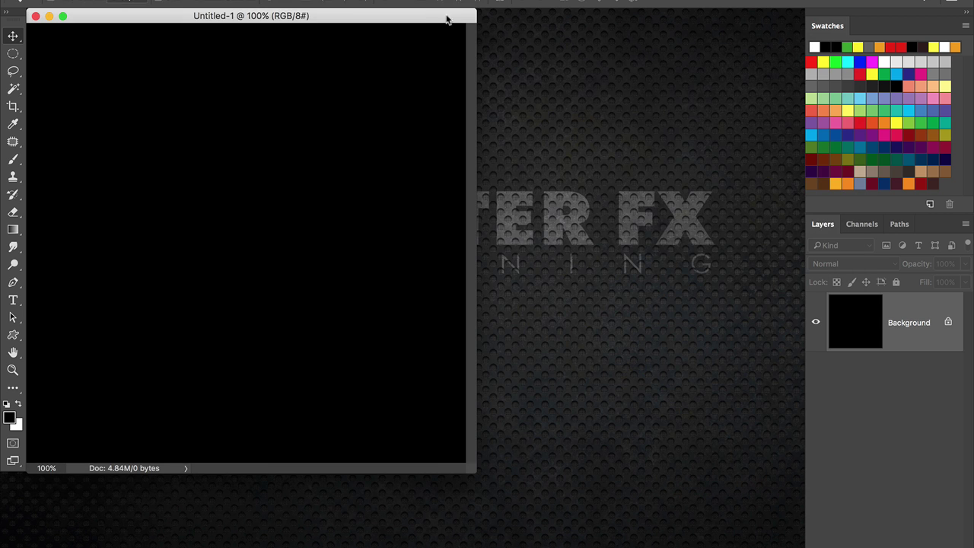
# - Apply the Add Noise filter to the black background with a 400% amount, Gaussian distribution and Monochromatic on
pyautogui.moveTo(445, 16); pyautogui.dragTo(576, 43)
pyautogui.moveTo(409, 43); pyautogui.dragTo(377, 46)
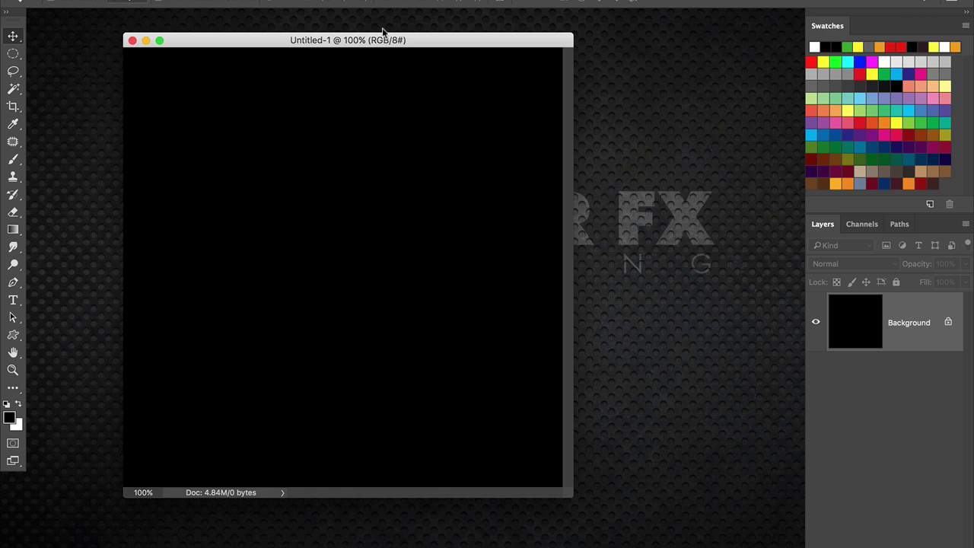
pyautogui.moveTo(456, 38); pyautogui.dragTo(446, 40)
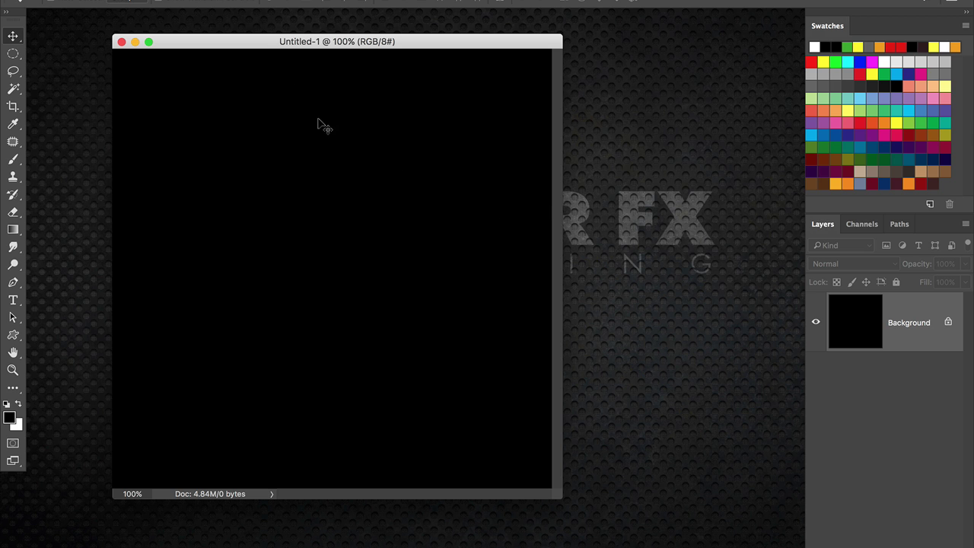
pyautogui.moveTo(431, 43); pyautogui.dragTo(420, 44)
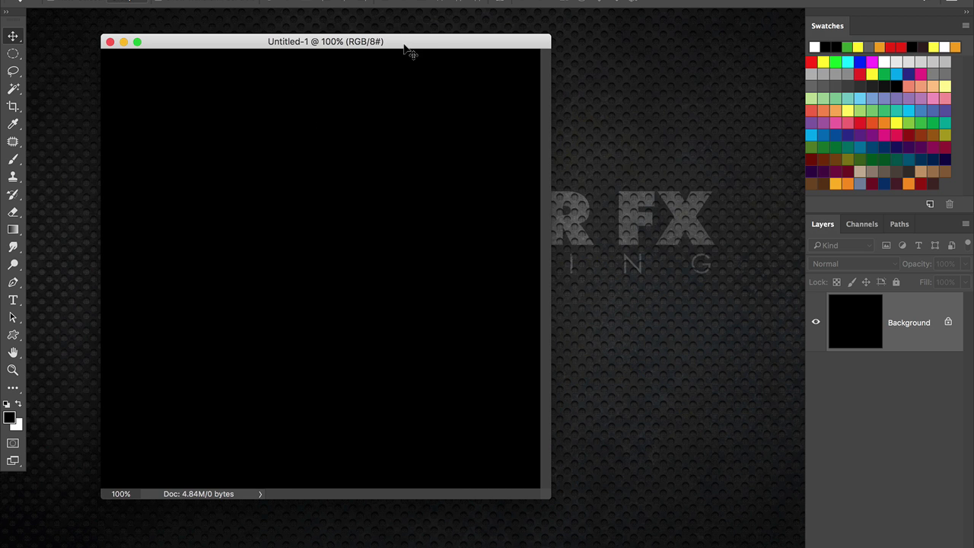
pyautogui.click(332, 0)
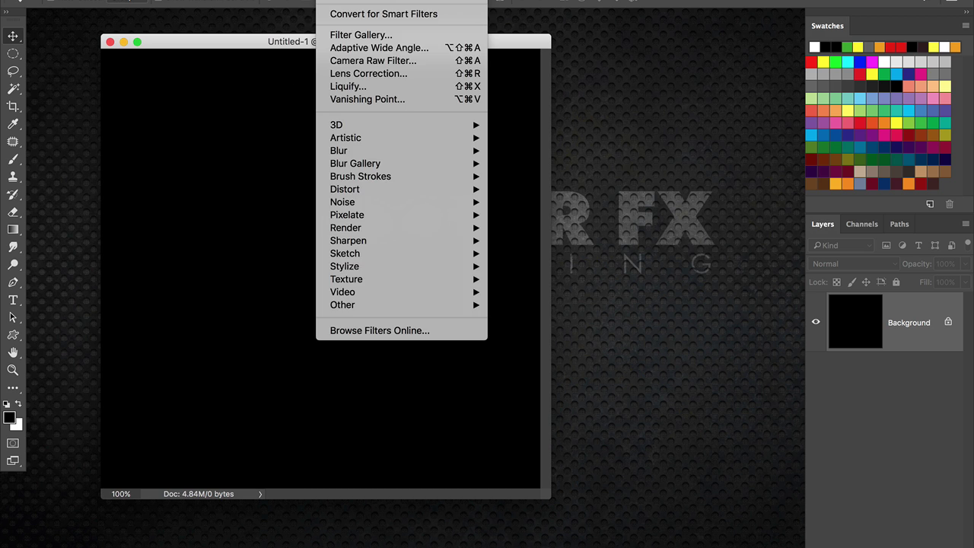
pyautogui.moveTo(366, 204)
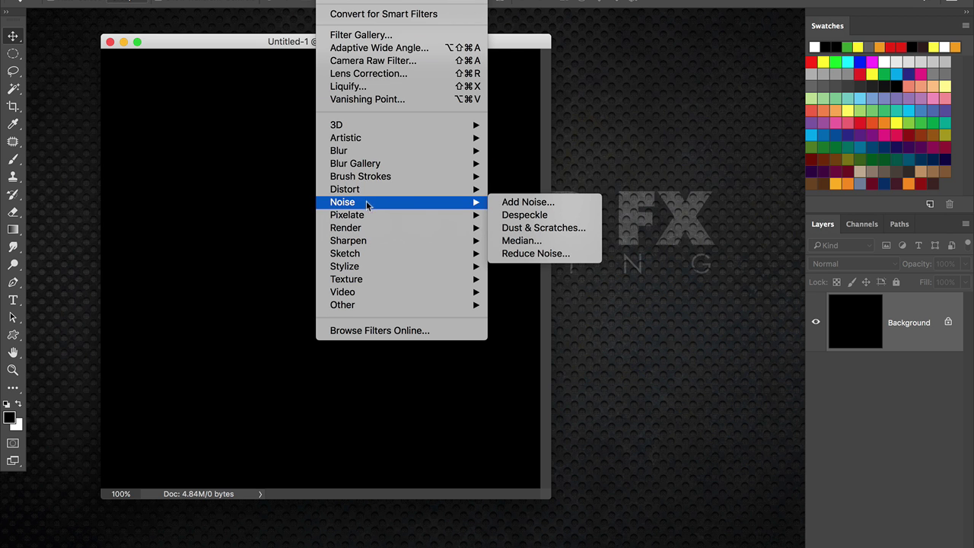
pyautogui.click(550, 207)
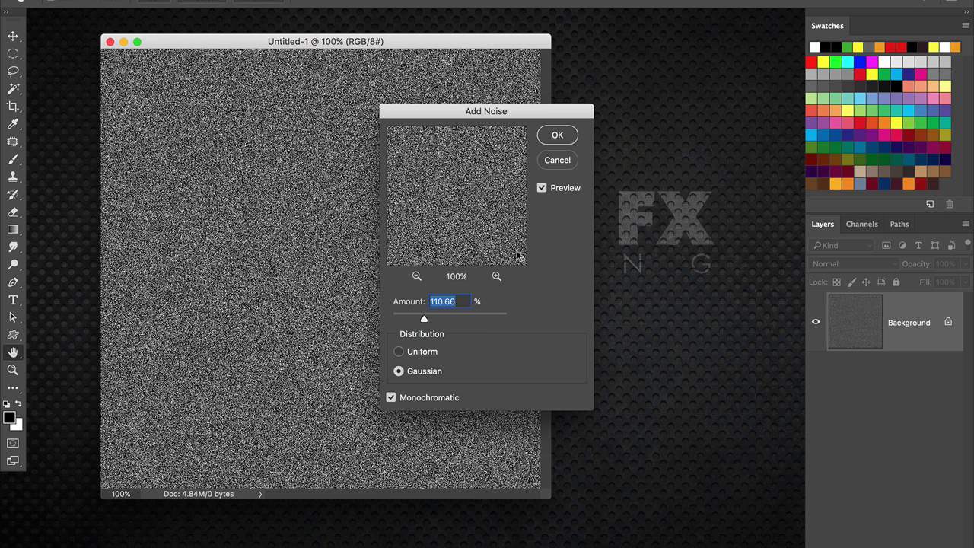
pyautogui.moveTo(458, 111); pyautogui.dragTo(542, 92)
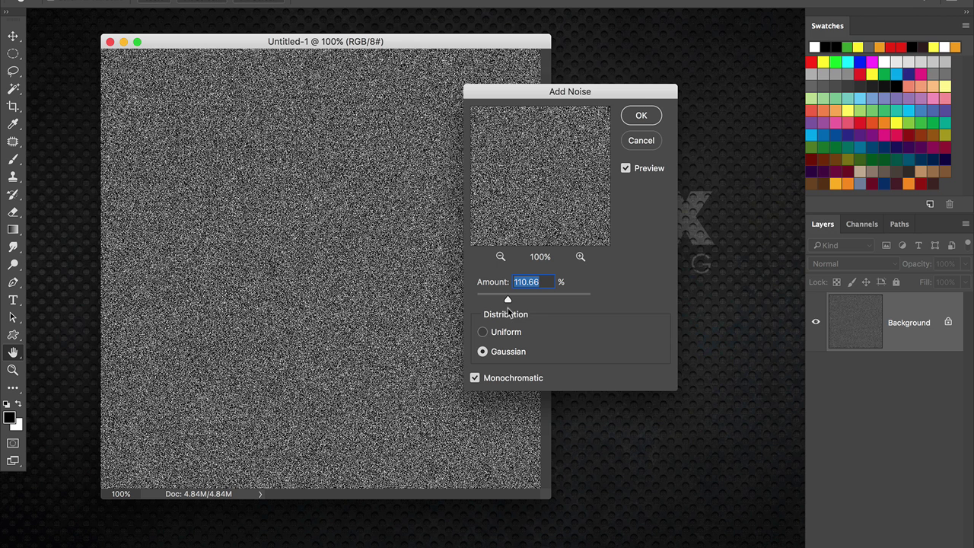
pyautogui.moveTo(507, 306); pyautogui.dragTo(612, 307)
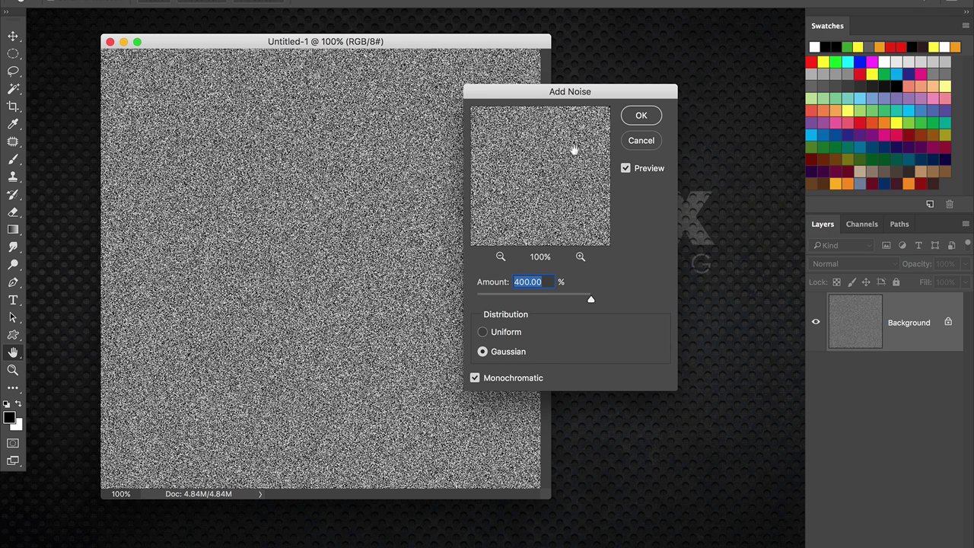
pyautogui.click(643, 116)
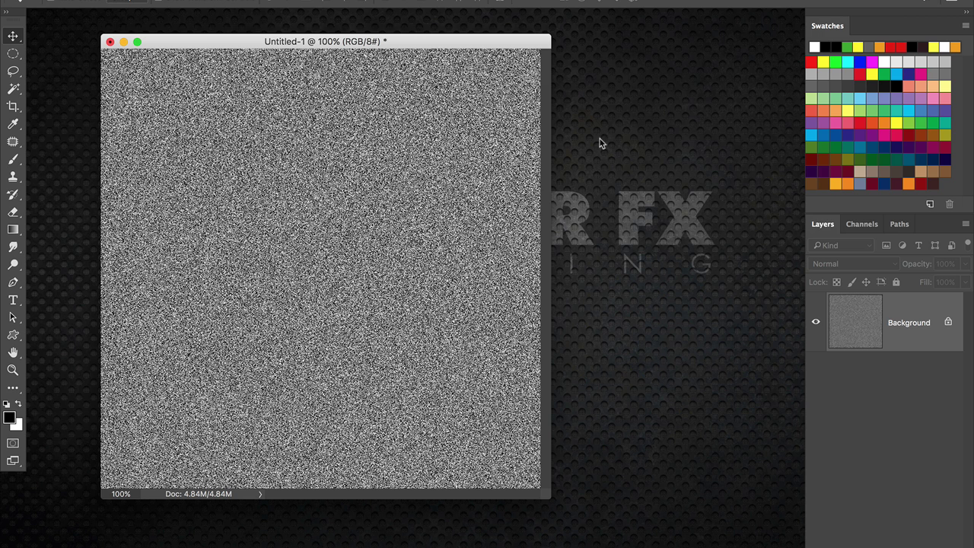
# - Blur the noise with a Gaussian Blur of 5 pixels radius
pyautogui.click(335, 2)
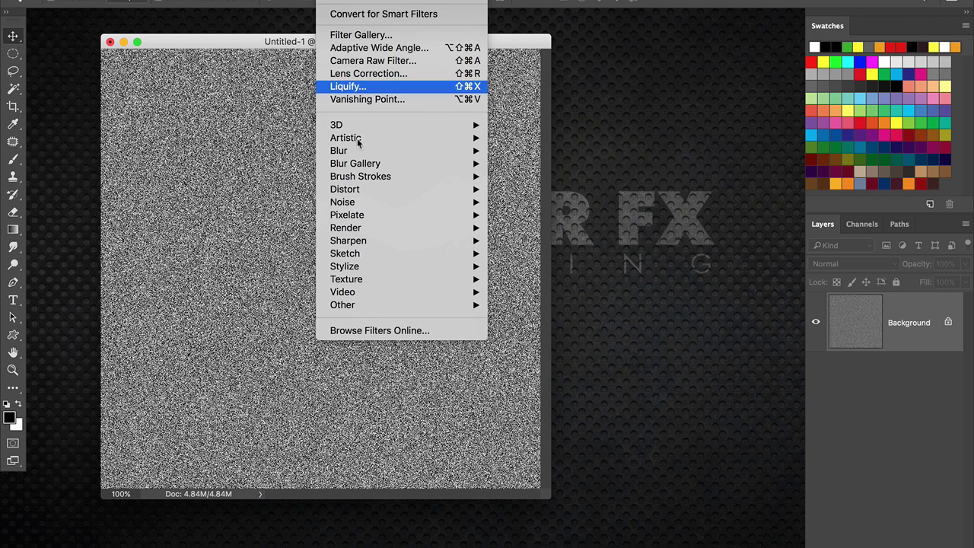
pyautogui.moveTo(366, 159)
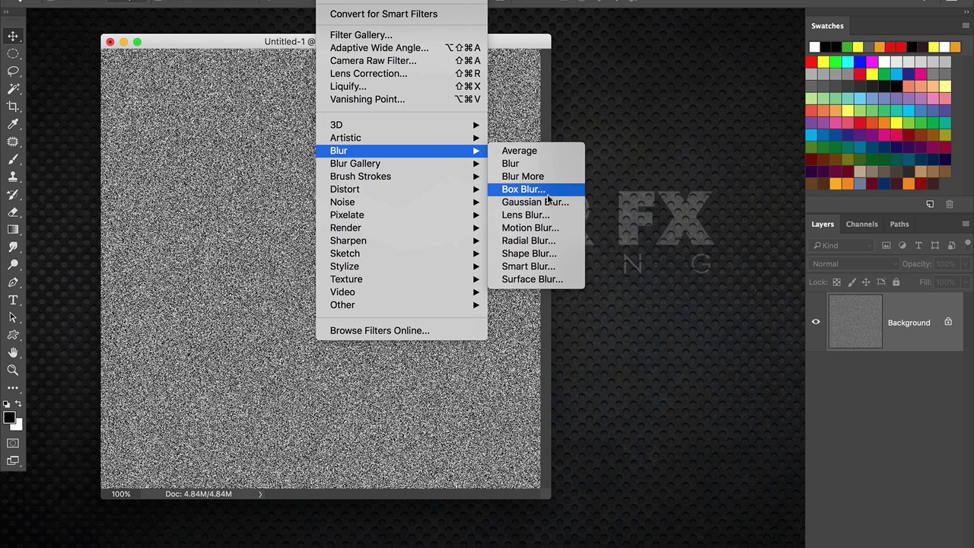
pyautogui.click(572, 201)
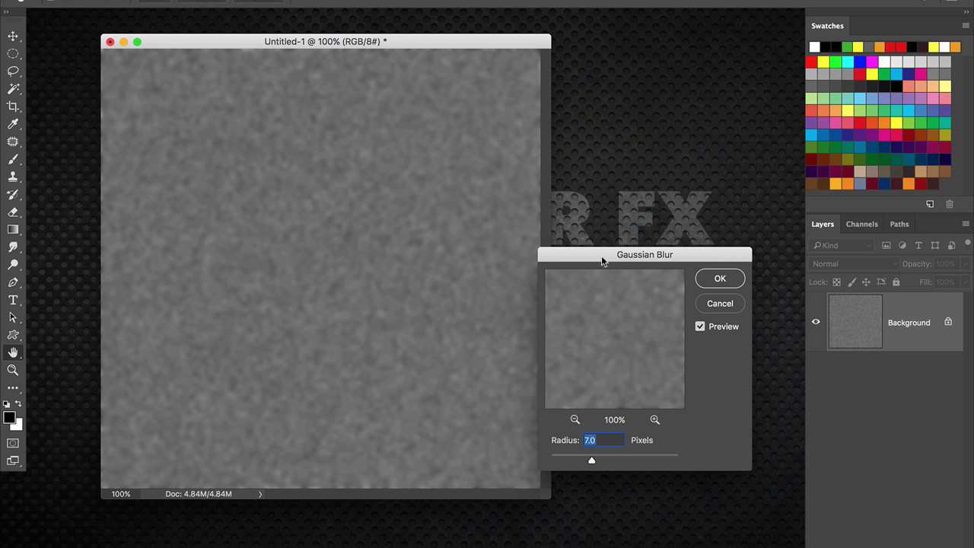
pyautogui.moveTo(602, 260); pyautogui.dragTo(597, 183)
pyautogui.write('5')
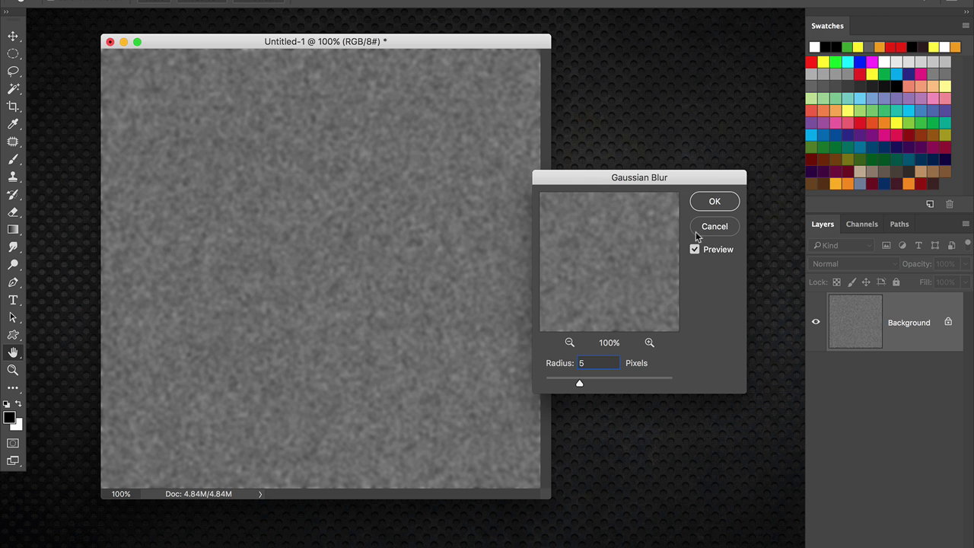
pyautogui.click(715, 203)
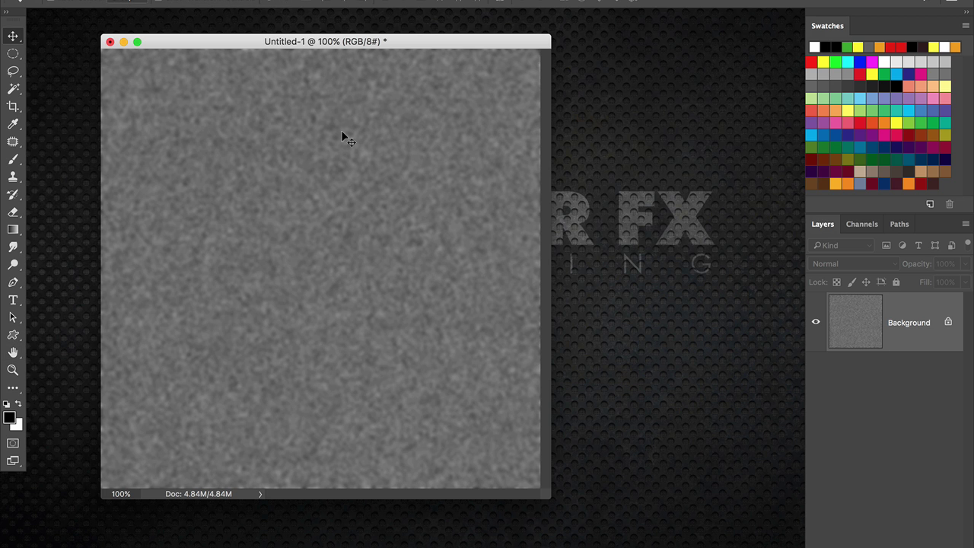
# - Apply Levels to the blurred noise with the black input at 128 and the white input at 143, leaving scattered white specks
pyautogui.press('super+l')
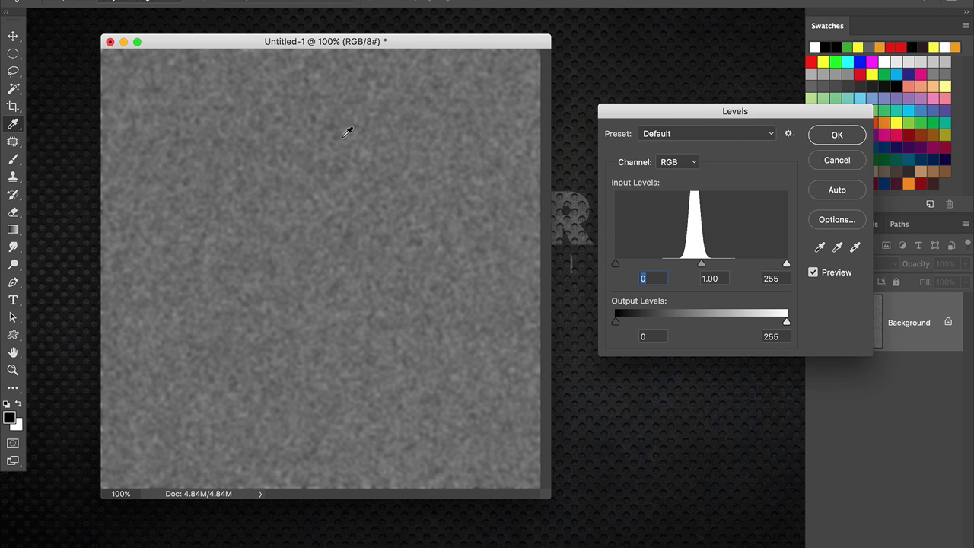
pyautogui.moveTo(700, 112); pyautogui.dragTo(563, 117)
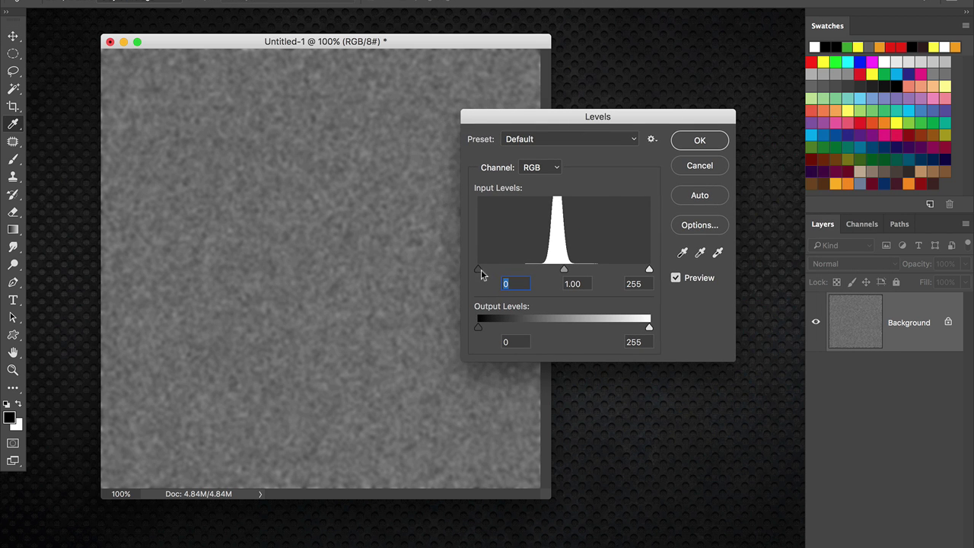
pyautogui.moveTo(480, 270); pyautogui.dragTo(555, 270)
pyautogui.moveTo(648, 271); pyautogui.dragTo(564, 272)
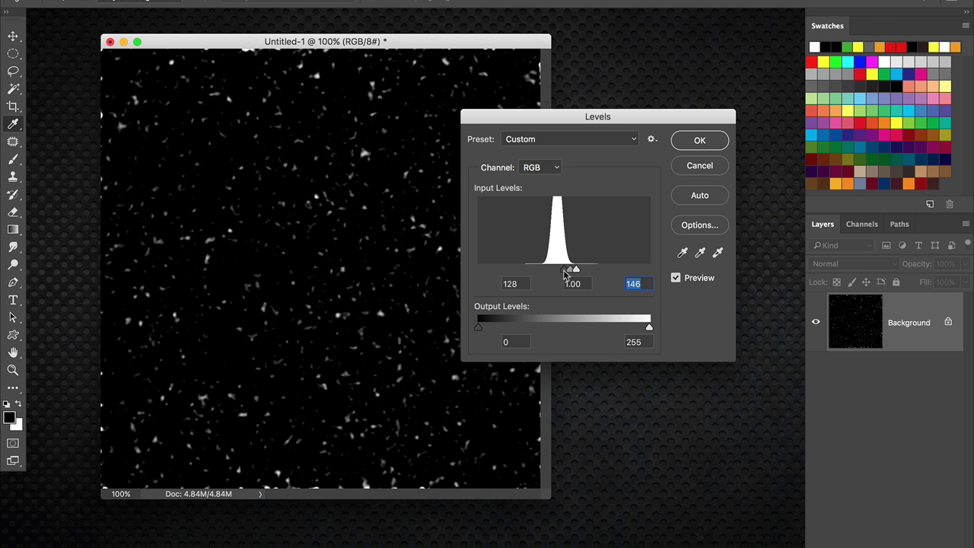
pyautogui.click(566, 273)
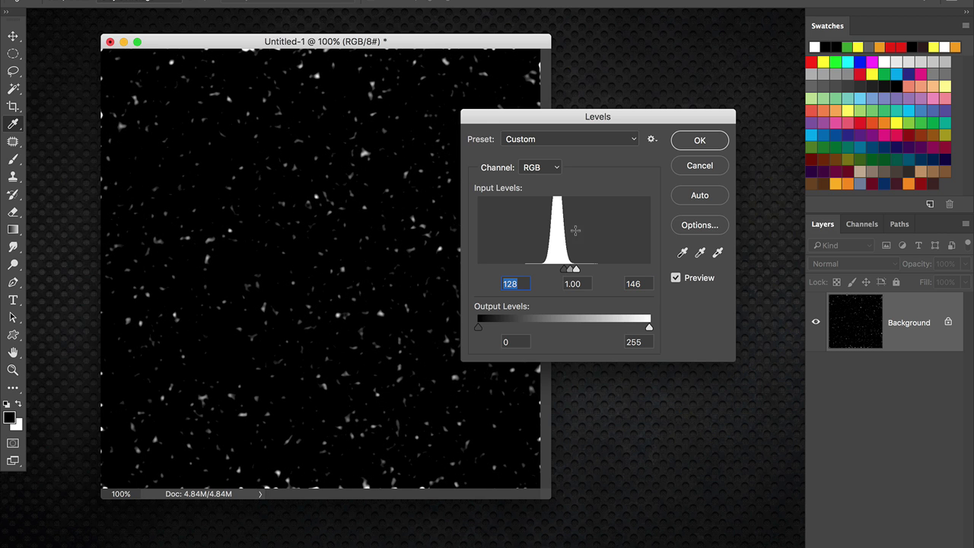
pyautogui.moveTo(574, 128); pyautogui.dragTo(601, 123)
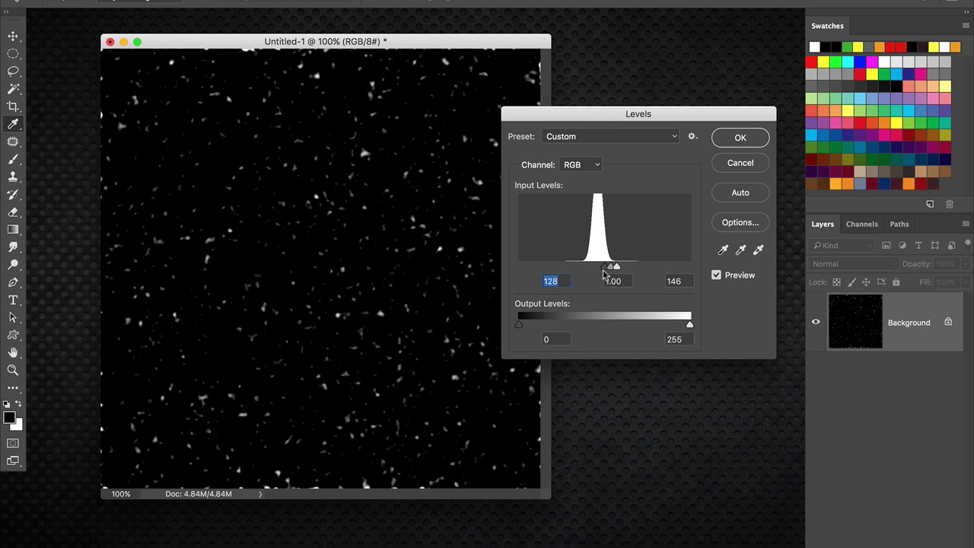
pyautogui.moveTo(601, 268); pyautogui.dragTo(609, 268)
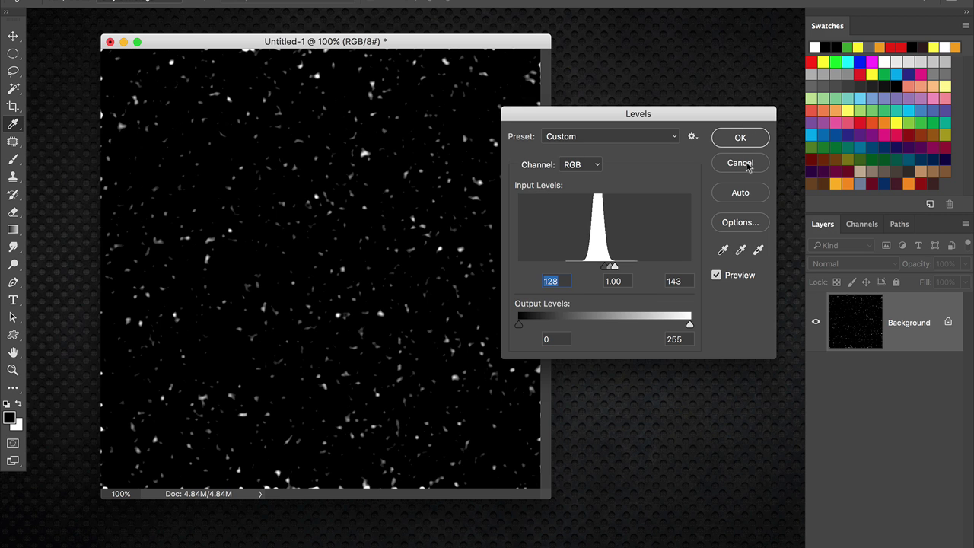
pyautogui.click(740, 137)
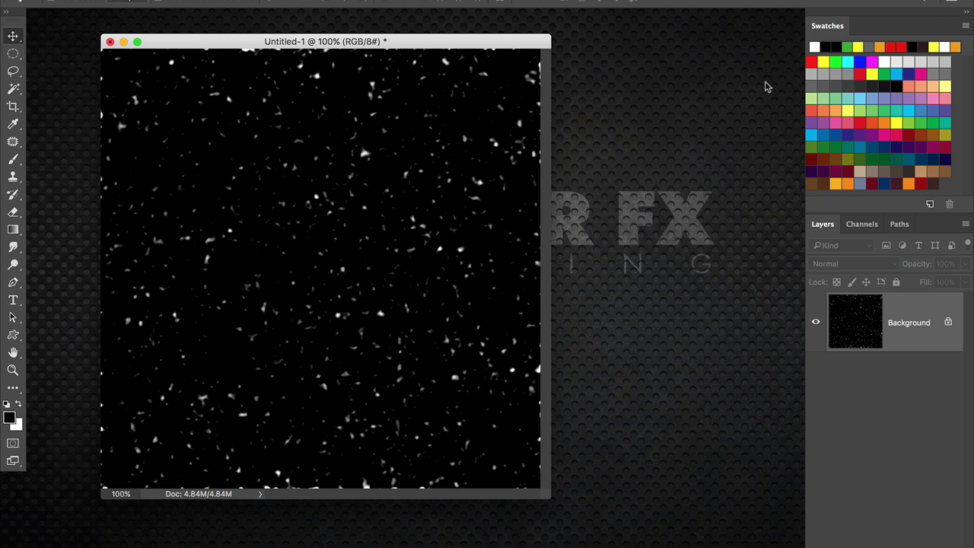
# - Invert the image to dark specks on white and enlarge the document window around the canvas
pyautogui.moveTo(476, 45); pyautogui.dragTo(492, 45)
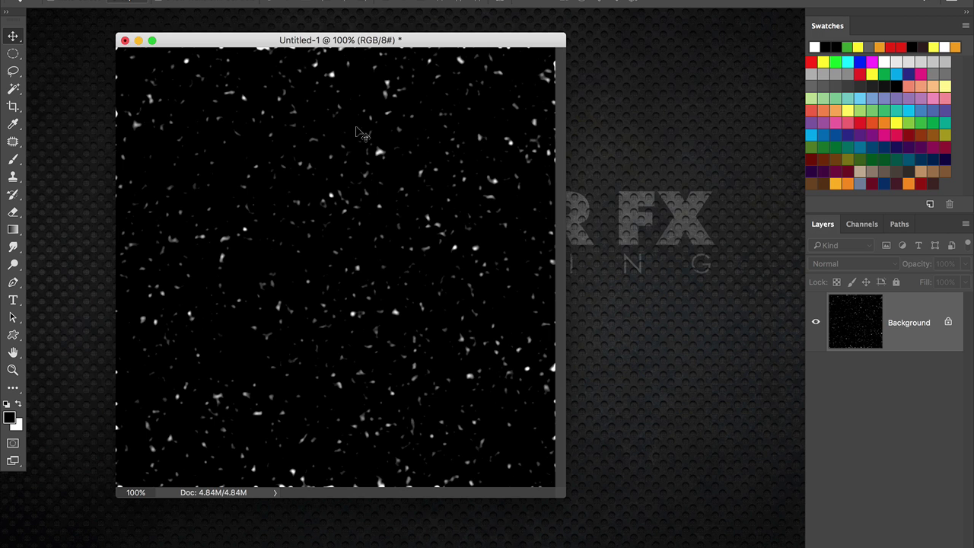
pyautogui.press('super+i')
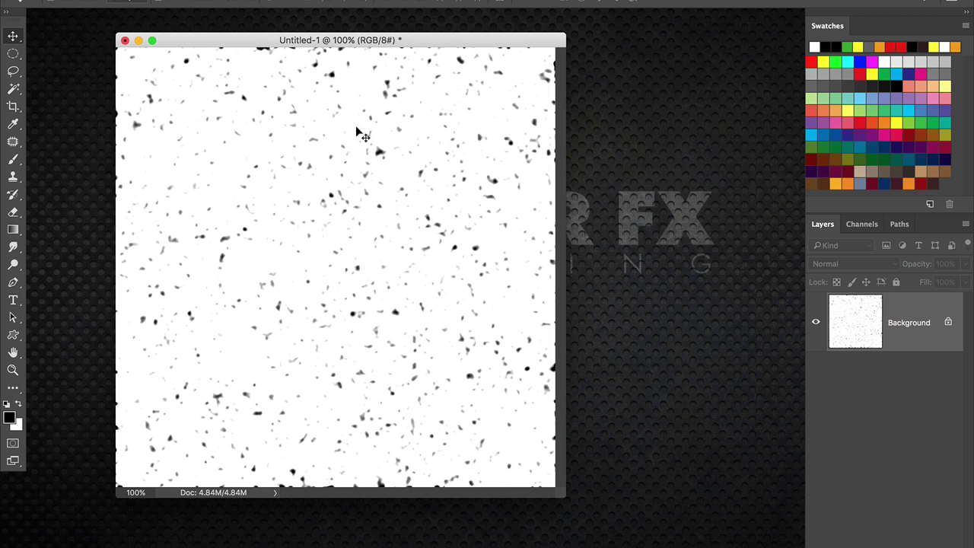
pyautogui.moveTo(558, 499); pyautogui.dragTo(624, 545)
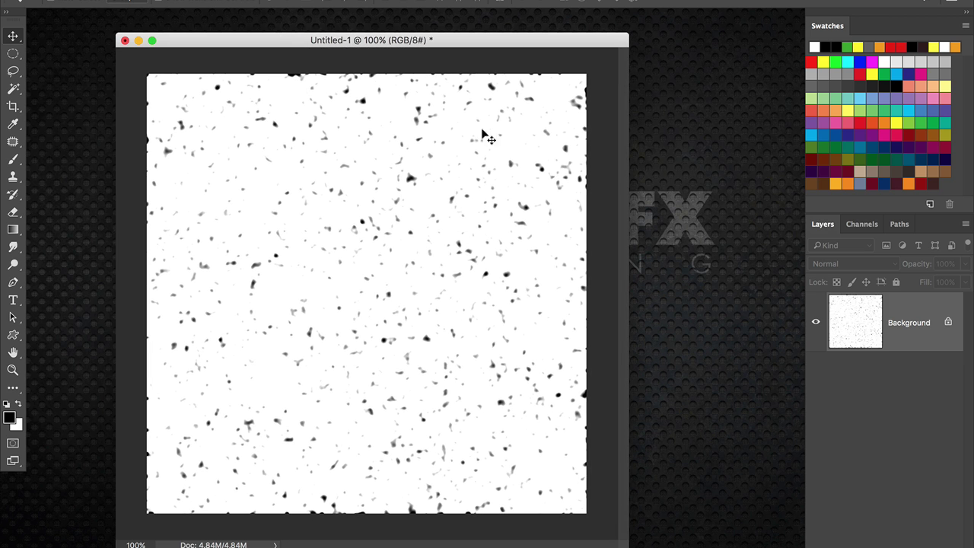
# - Set the Gradient tool to white in Overlay mode and draw gradients inward from all four canvas edges to fade the specks
pyautogui.click(14, 229)
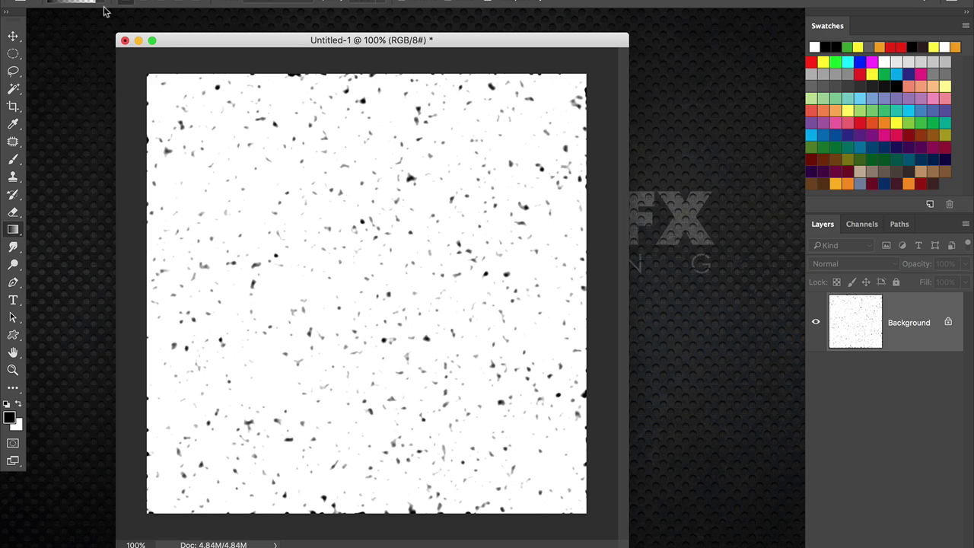
pyautogui.press('x')
pyautogui.click(279, 3)
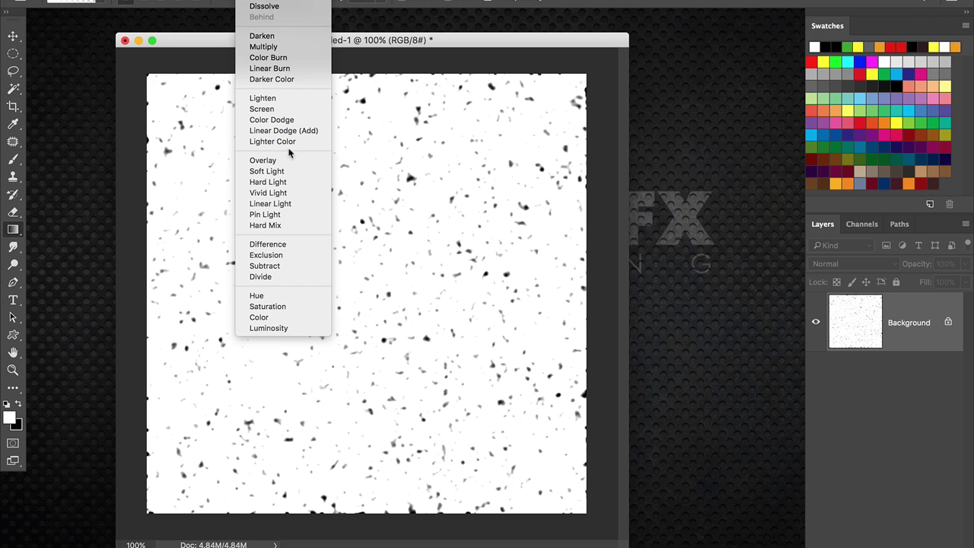
pyautogui.click(295, 164)
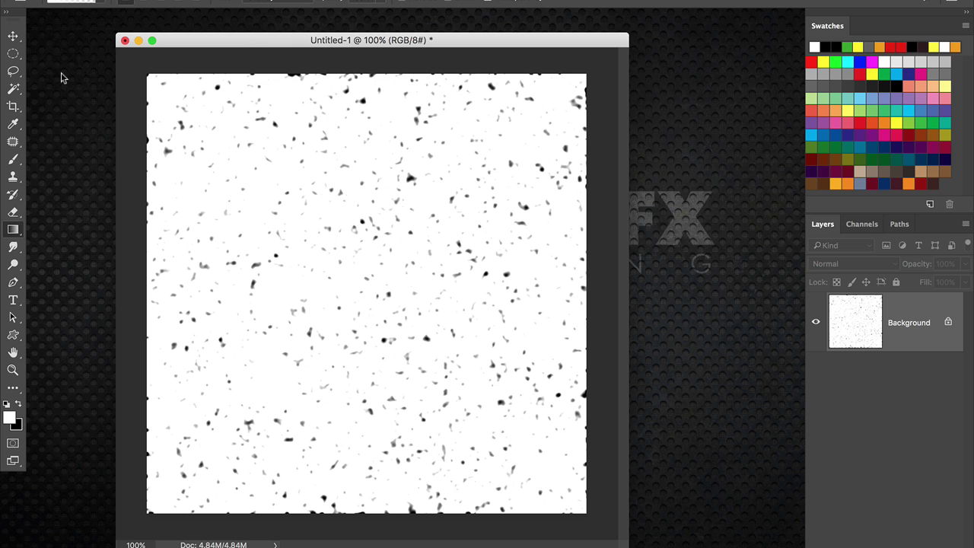
pyautogui.moveTo(348, 76); pyautogui.dragTo(354, 268)
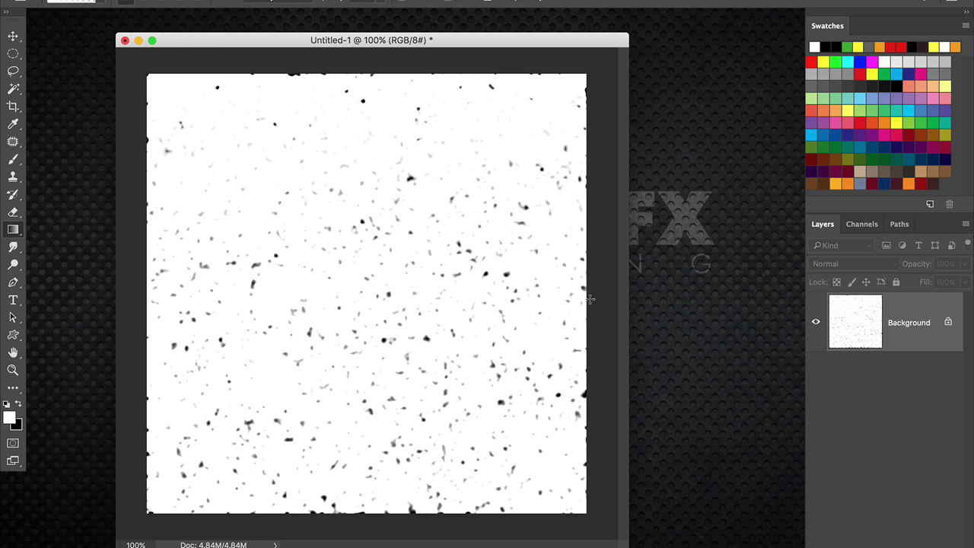
pyautogui.moveTo(593, 300); pyautogui.dragTo(487, 302)
pyautogui.moveTo(364, 514); pyautogui.dragTo(374, 347)
pyautogui.moveTo(145, 276); pyautogui.dragTo(321, 280)
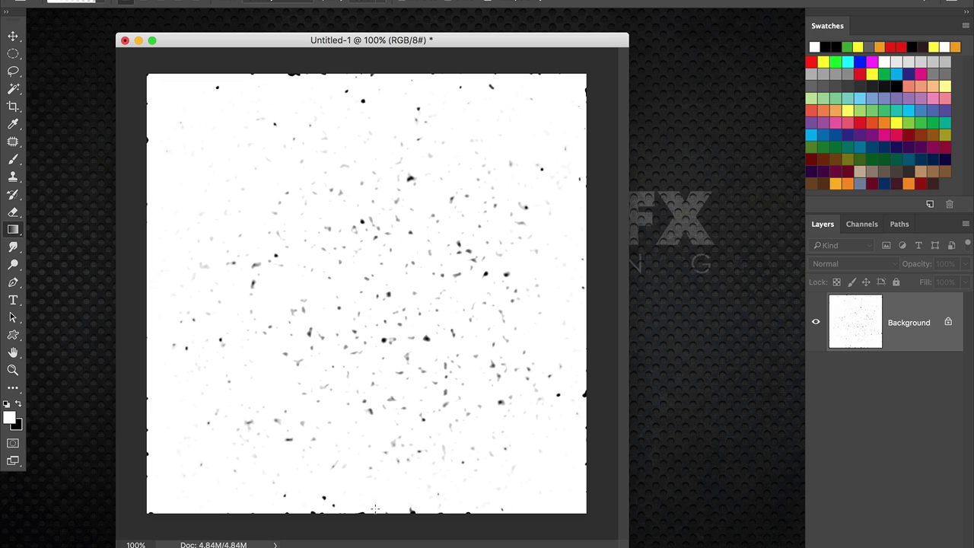
# - Add further white Overlay gradients inward from the canvas edges to lighten the outer specks more
pyautogui.moveTo(373, 419); pyautogui.dragTo(373, 418)
pyautogui.moveTo(374, 102); pyautogui.dragTo(379, 155)
pyautogui.moveTo(583, 279); pyautogui.dragTo(523, 279)
pyautogui.moveTo(141, 289); pyautogui.dragTo(247, 294)
pyautogui.moveTo(374, 78); pyautogui.dragTo(382, 165)
# - Take the Gradient tool out of Overlay mode and draw white gradients inward from all four canvas edges to clear the leftover border specks
pyautogui.click(299, 4)
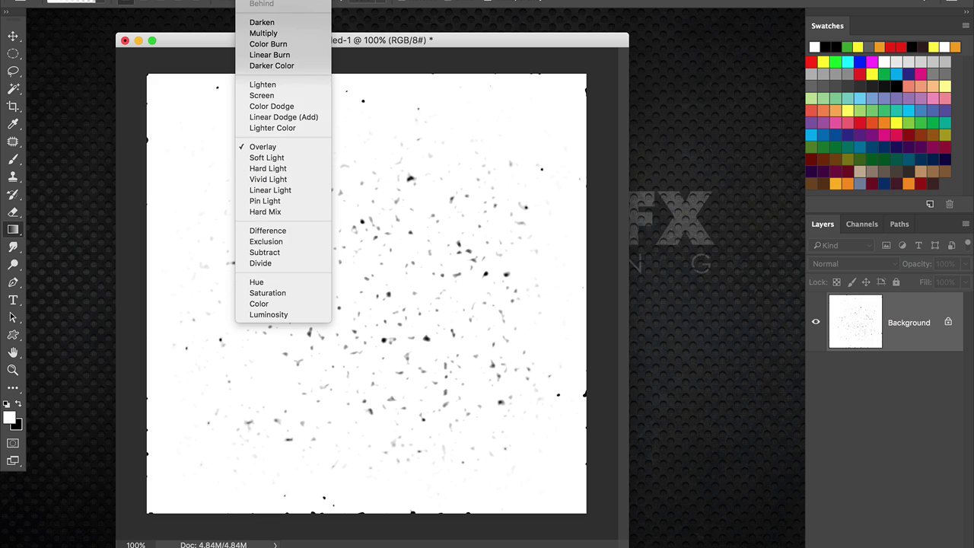
pyautogui.click(361, 75)
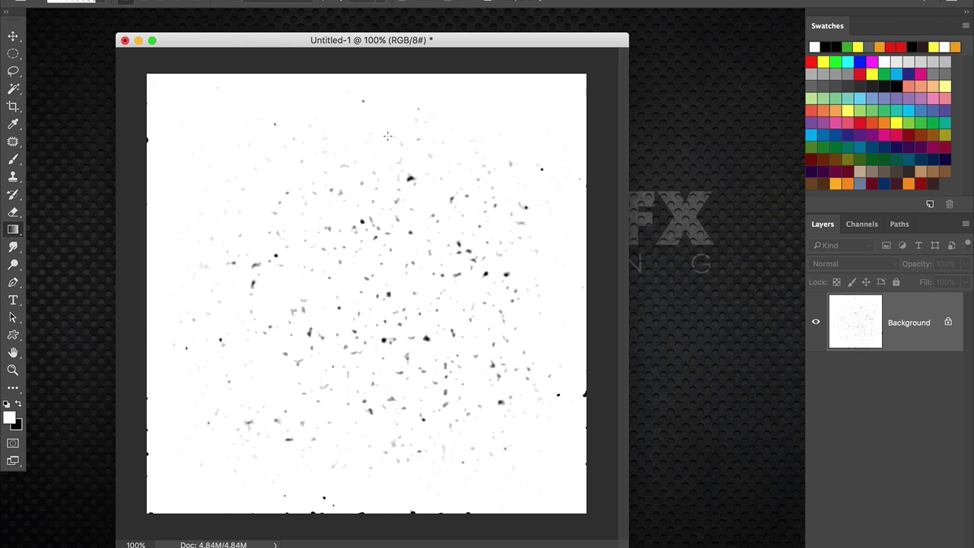
pyautogui.moveTo(583, 332); pyautogui.dragTo(519, 333)
pyautogui.moveTo(358, 510); pyautogui.dragTo(358, 450)
pyautogui.moveTo(154, 277); pyautogui.dragTo(222, 276)
pyautogui.moveTo(357, 129); pyautogui.dragTo(358, 131)
pyautogui.moveTo(561, 299); pyautogui.dragTo(490, 302)
pyautogui.moveTo(391, 499); pyautogui.dragTo(392, 442)
pyautogui.moveTo(505, 465); pyautogui.dragTo(449, 400)
pyautogui.moveTo(371, 79); pyautogui.dragTo(412, 178)
# - Define the speck image as a brush preset named Particle Universal
pyautogui.click(148, 1)
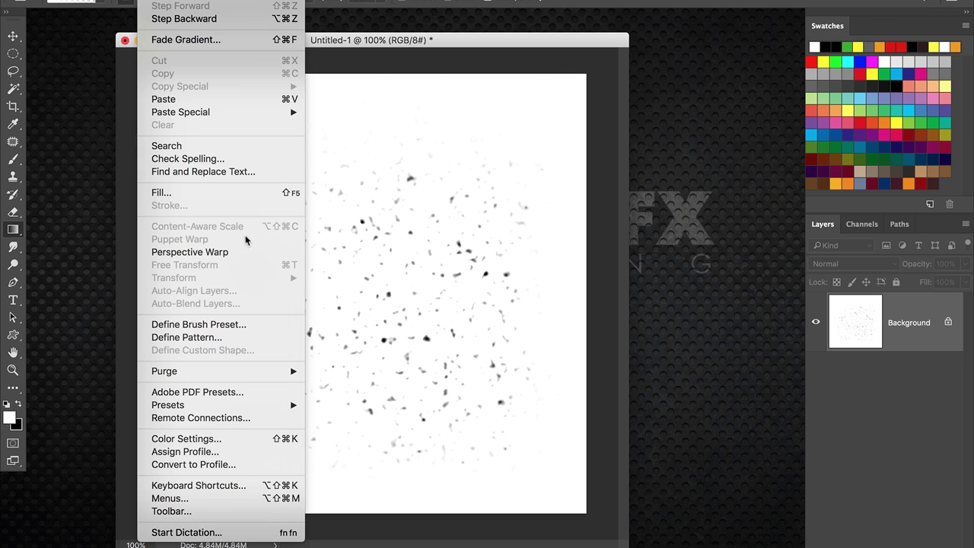
pyautogui.click(389, 219)
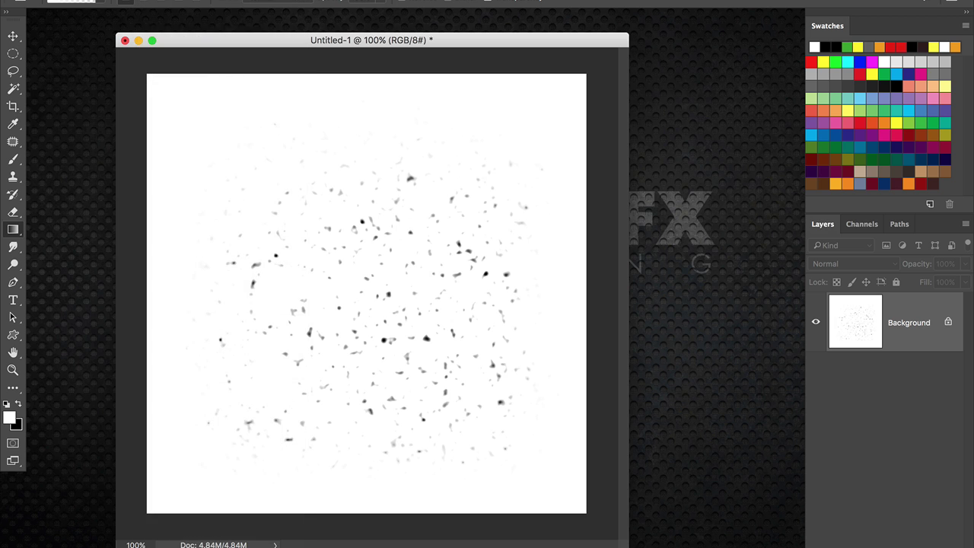
pyautogui.click(148, 0)
pyautogui.click(290, 327)
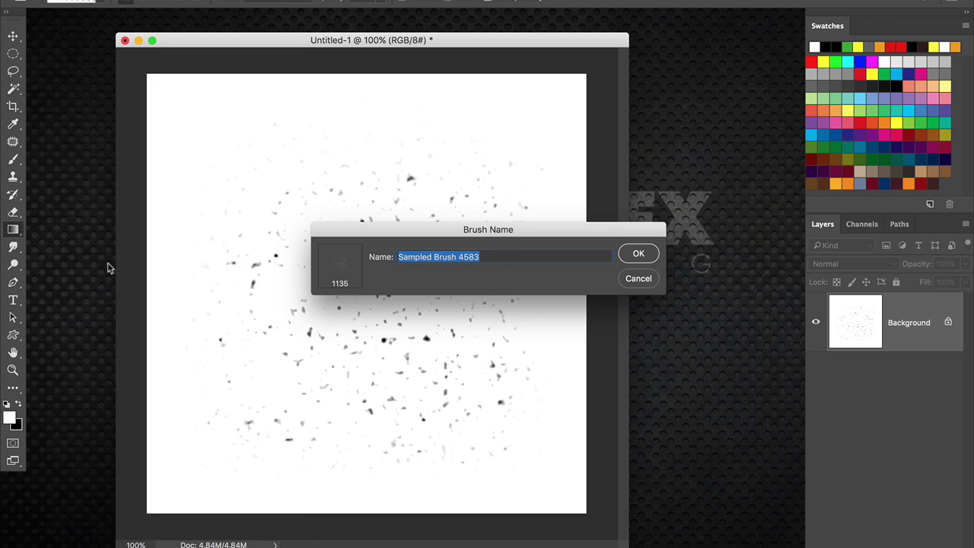
pyautogui.write('Particle Universal')
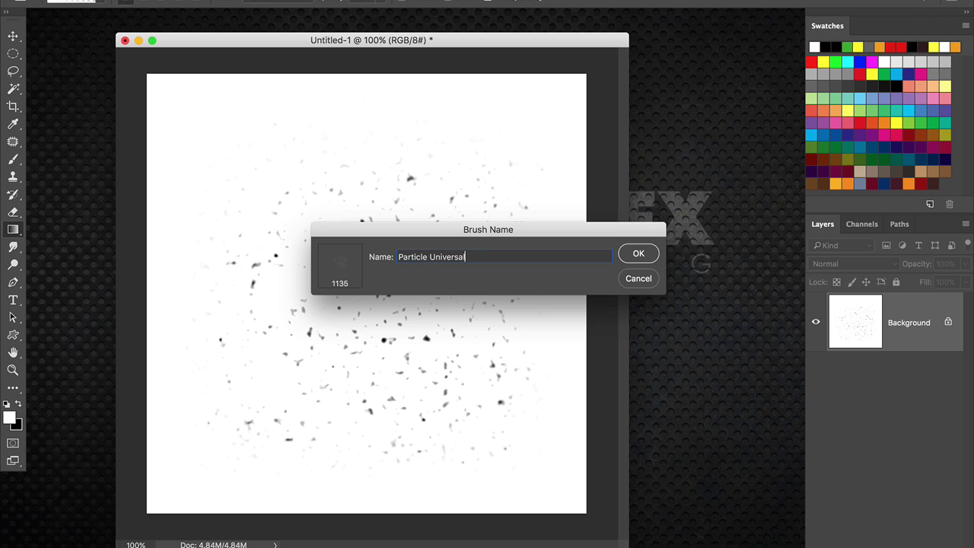
pyautogui.press('Return')
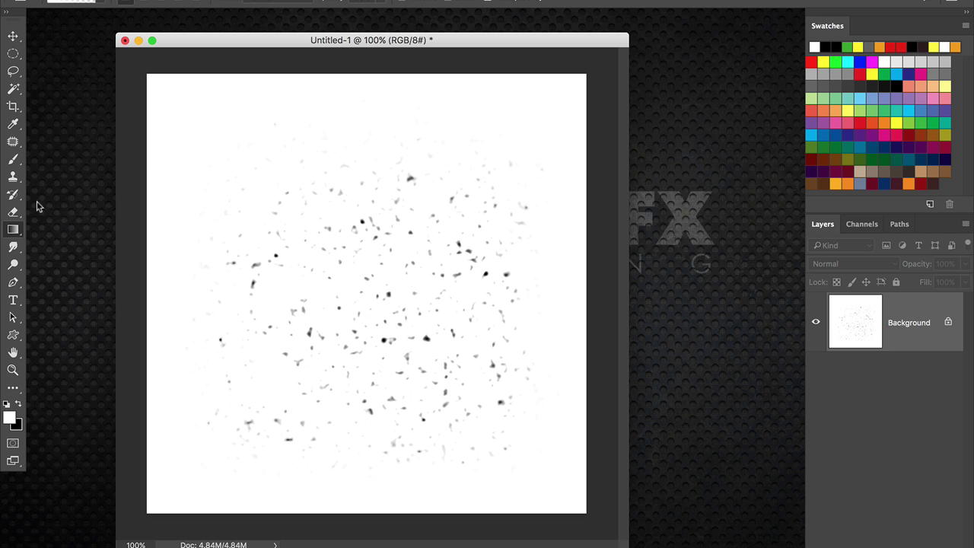
# - Select the Brush tool and create a new document with a black background
pyautogui.click(13, 158)
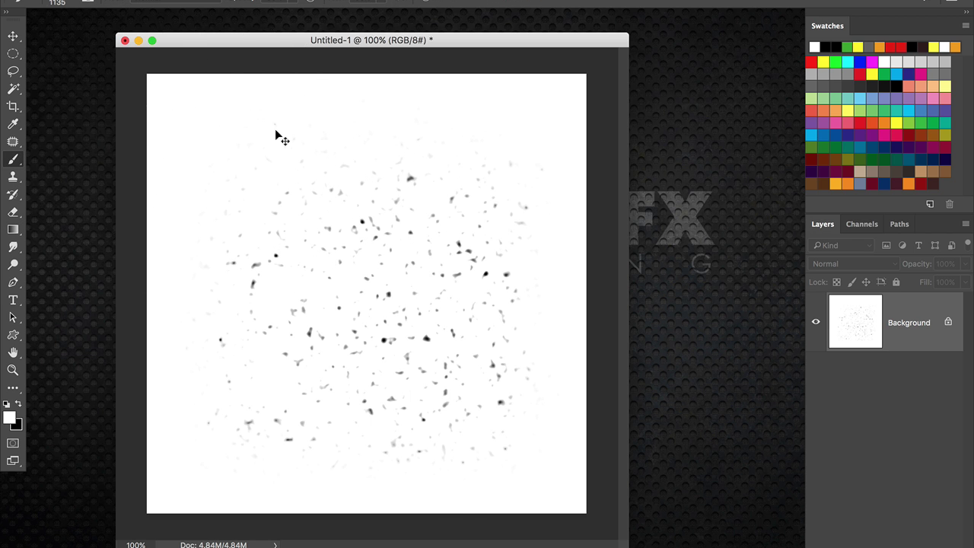
pyautogui.press('super+minus')
pyautogui.press('super+n')
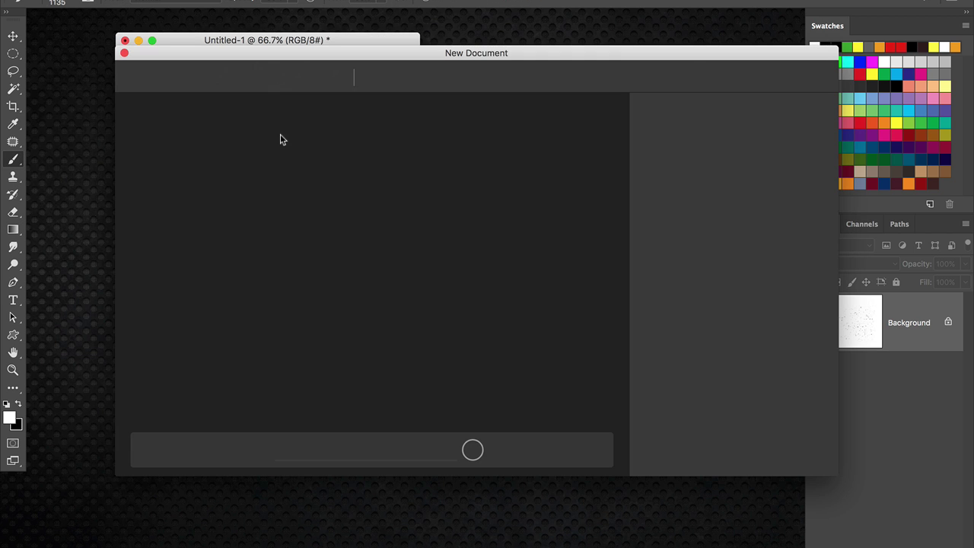
pyautogui.click(799, 450)
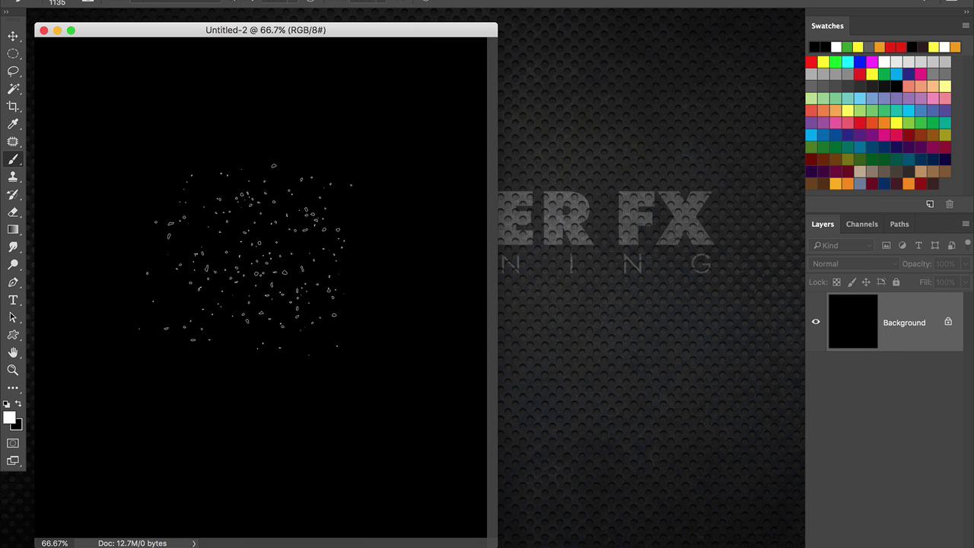
# - Test the particle brush with white strokes on the black canvas and undo them
pyautogui.moveTo(245, 258); pyautogui.dragTo(335, 182)
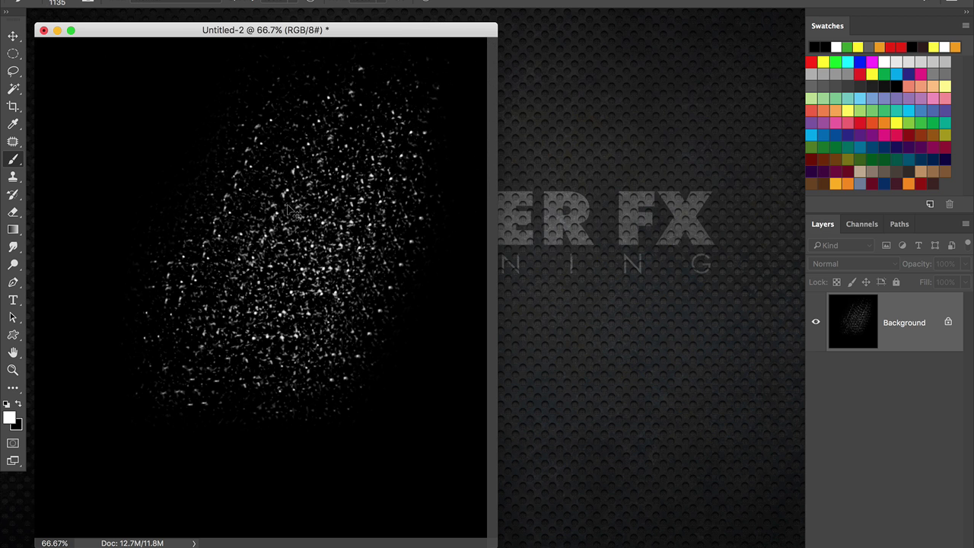
pyautogui.press('super+z')
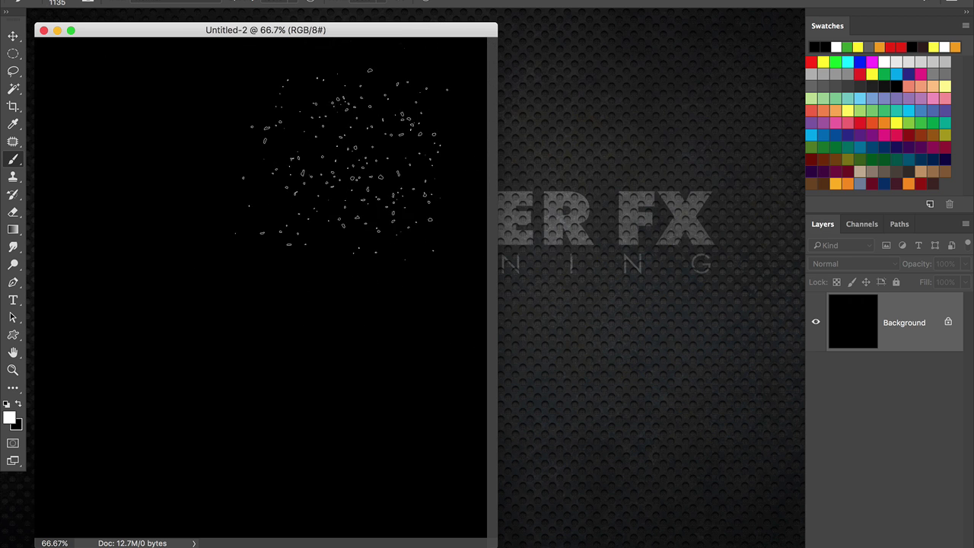
pyautogui.click(236, 212)
pyautogui.press('super+z')
# - Enable Shape Dynamics for the brush with size jitter 100%, angle jitter 100%, and both Flip X and Flip Y Jitter on
pyautogui.click(89, 3)
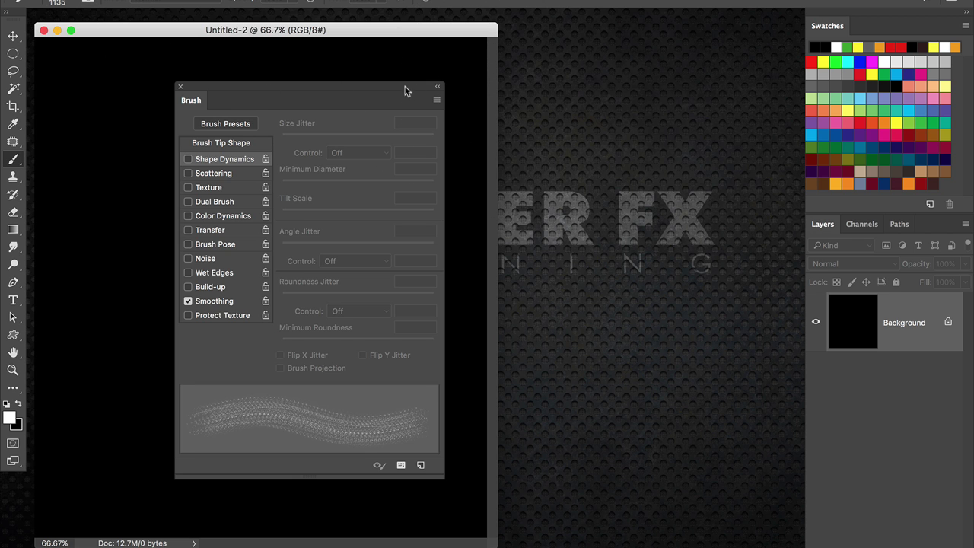
pyautogui.moveTo(403, 91); pyautogui.dragTo(657, 82)
pyautogui.click(480, 150)
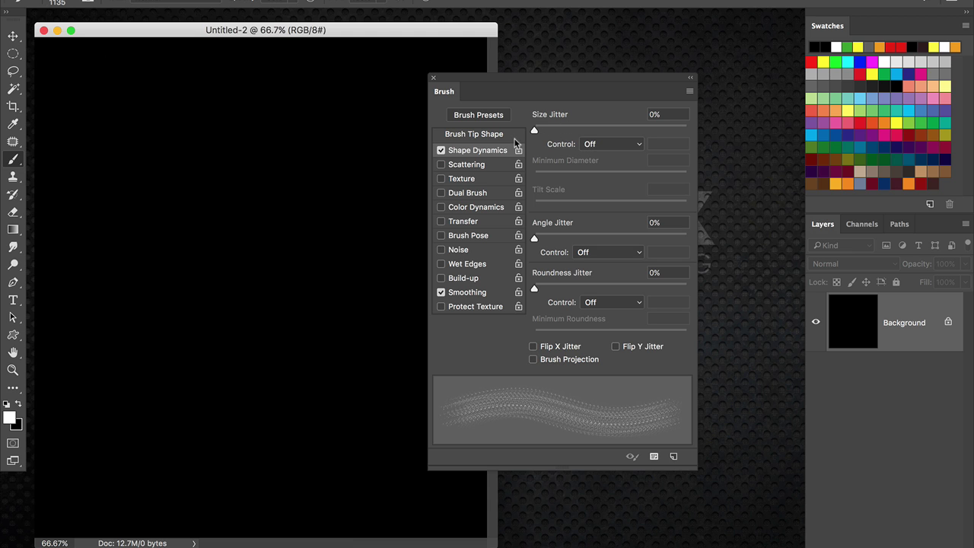
pyautogui.moveTo(537, 130); pyautogui.dragTo(706, 136)
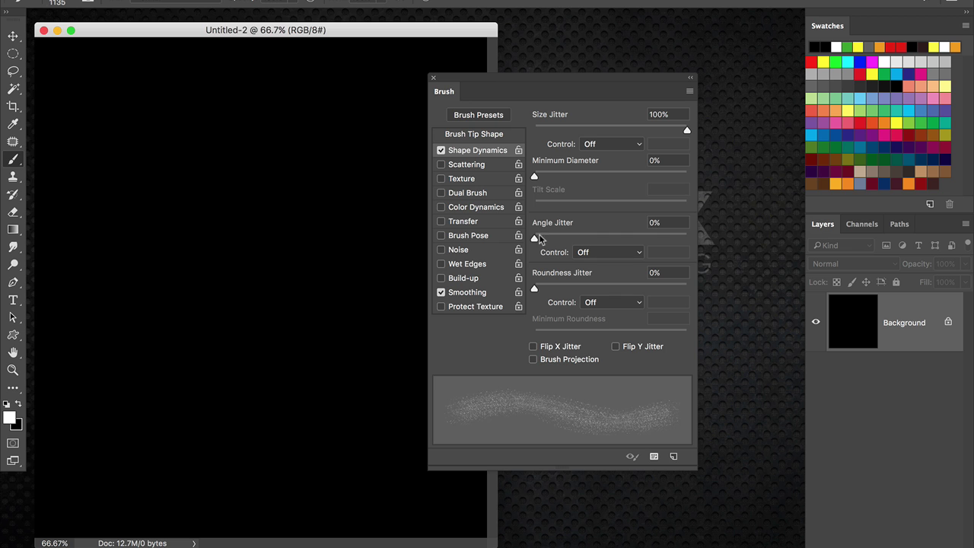
pyautogui.moveTo(535, 237); pyautogui.dragTo(746, 243)
pyautogui.click(570, 351)
pyautogui.click(635, 347)
# - Try the jittered brush on the canvas, reduce its size to 700 px for another trial stroke, and undo both strokes
pyautogui.moveTo(251, 129)
pyautogui.mouseDown()
pyautogui.moveTo(221, 152)
pyautogui.moveTo(282, 304)
pyautogui.mouseUp()
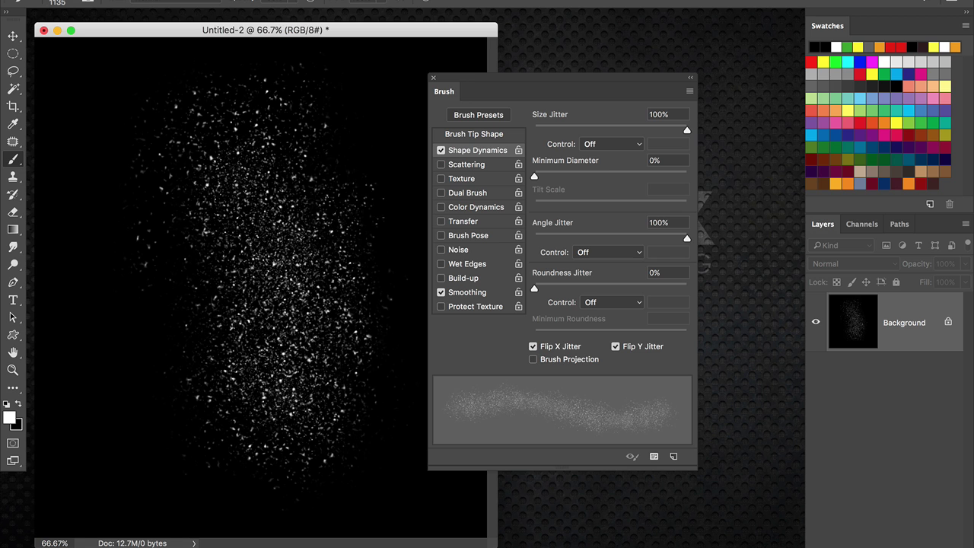
pyautogui.press('super+z')
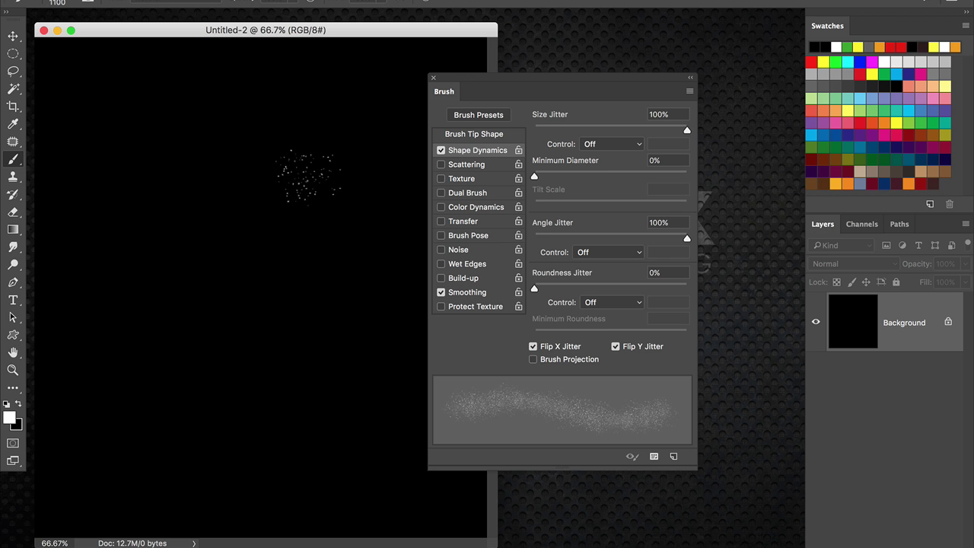
pyautogui.press('[')
pyautogui.press('[')
pyautogui.press('[')
pyautogui.press('[')
pyautogui.moveTo(228, 130); pyautogui.dragTo(282, 423)
pyautogui.press('super+z')
# - Enable Scattering on both axes at about 190% and try it with a stroke that is undone
pyautogui.click(479, 167)
pyautogui.click(592, 116)
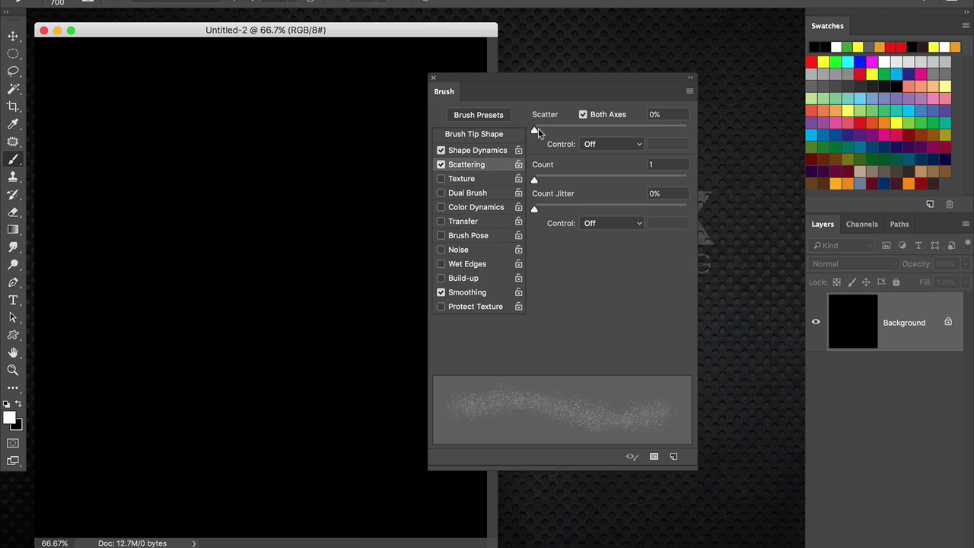
pyautogui.moveTo(537, 131); pyautogui.dragTo(562, 131)
pyautogui.moveTo(263, 242); pyautogui.dragTo(326, 386)
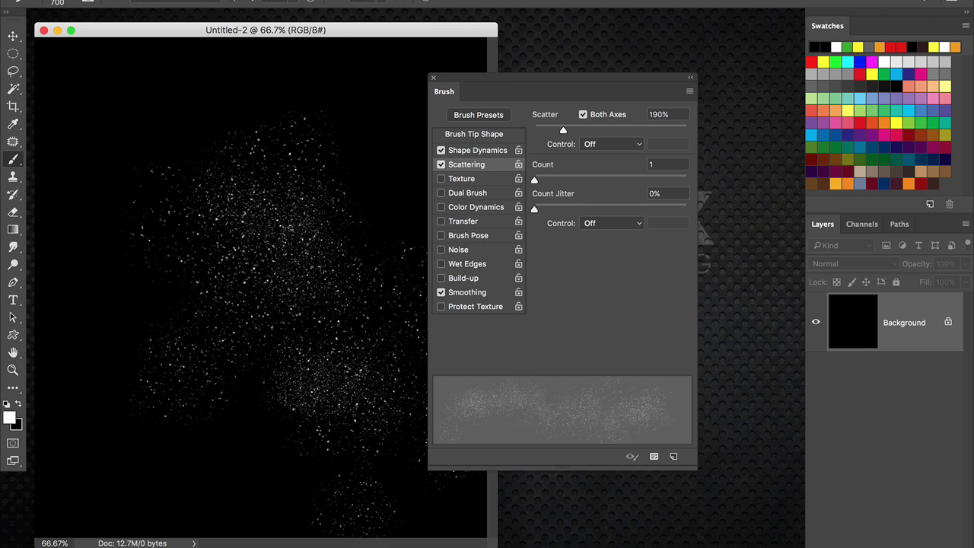
pyautogui.press('super+z')
pyautogui.moveTo(564, 130); pyautogui.dragTo(561, 131)
# - Enable Transfer for the brush and set the Flow Jitter control to Off
pyautogui.click(465, 221)
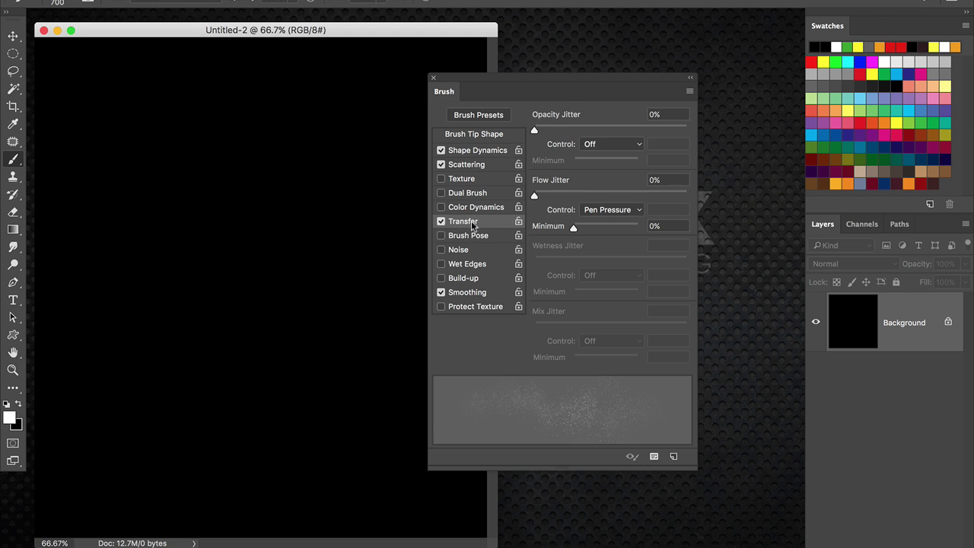
pyautogui.click(606, 209)
pyautogui.click(603, 163)
pyautogui.click(590, 144)
pyautogui.click(592, 144)
pyautogui.click(609, 209)
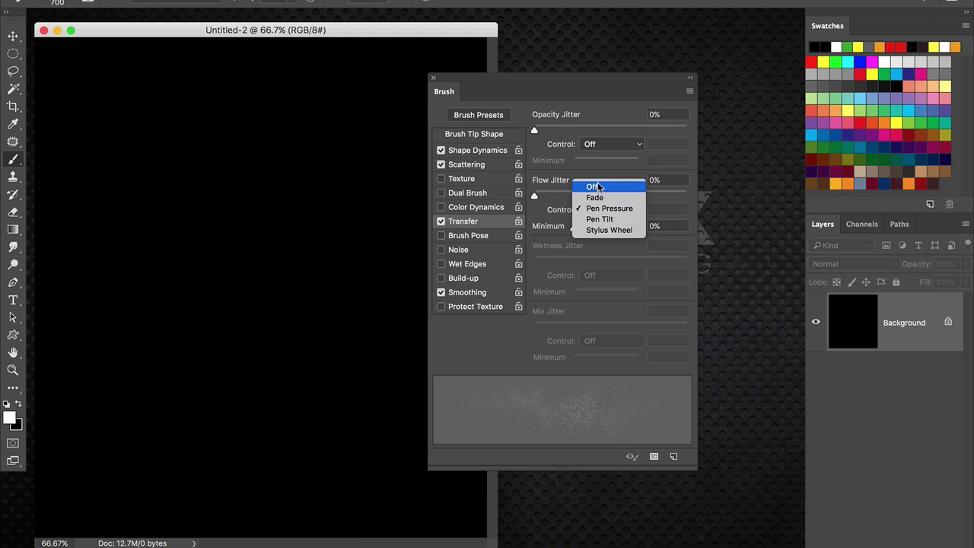
pyautogui.click(596, 187)
# - Set the brush's opacity jitter to 60%, checking it with trial strokes on the black canvas that are undone
pyautogui.moveTo(542, 128); pyautogui.dragTo(619, 131)
pyautogui.moveTo(347, 232)
pyautogui.mouseDown()
pyautogui.moveTo(247, 270)
pyautogui.moveTo(199, 319)
pyautogui.moveTo(293, 369)
pyautogui.mouseUp()
pyautogui.press('super+z')
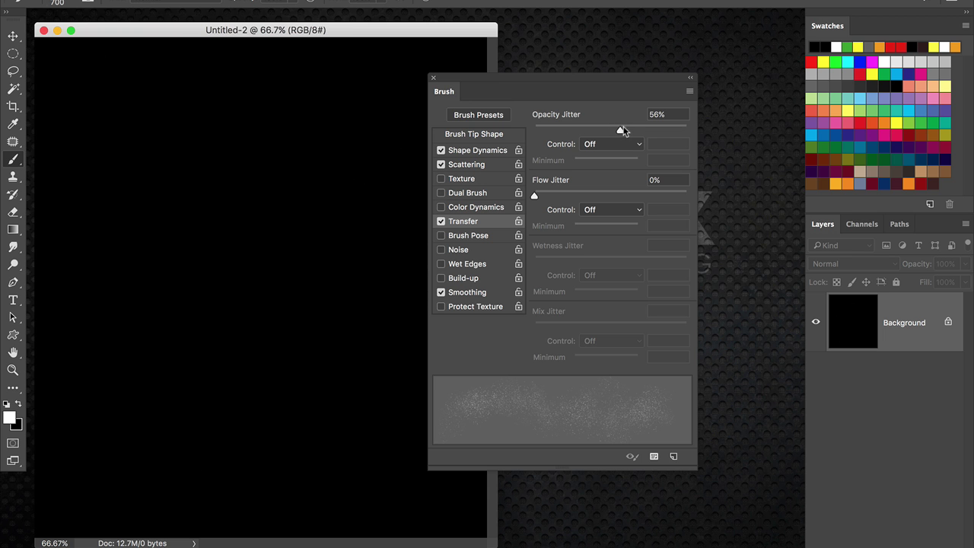
pyautogui.moveTo(622, 131); pyautogui.dragTo(626, 131)
pyautogui.moveTo(312, 144)
pyautogui.mouseDown()
pyautogui.moveTo(304, 335)
pyautogui.moveTo(221, 426)
pyautogui.moveTo(373, 328)
pyautogui.moveTo(404, 289)
pyautogui.moveTo(419, 346)
pyautogui.mouseUp()
pyautogui.press('super+z')
pyautogui.moveTo(200, 95)
pyautogui.mouseDown()
pyautogui.moveTo(206, 297)
pyautogui.moveTo(274, 343)
pyautogui.mouseUp()
pyautogui.press('super+z')
# - Move the brush settings clear of the canvas and paint scattered white particles down the black canvas, undoing the last extra stroke
pyautogui.moveTo(468, 78); pyautogui.dragTo(566, 83)
pyautogui.click(689, 150)
pyautogui.click(387, 204)
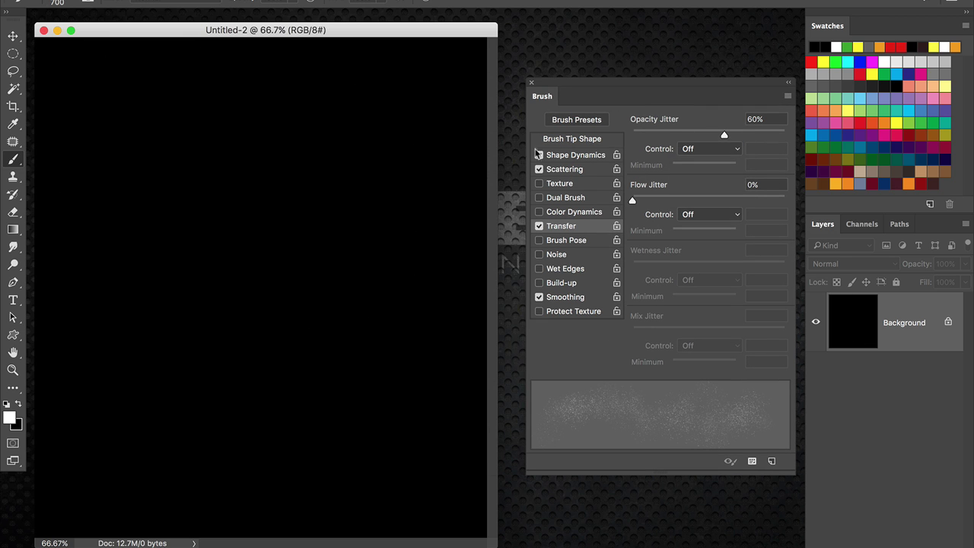
pyautogui.click(688, 149)
pyautogui.click(400, 200)
pyautogui.click(350, 169)
pyautogui.moveTo(313, 114)
pyautogui.mouseDown()
pyautogui.moveTo(267, 200)
pyautogui.moveTo(288, 384)
pyautogui.moveTo(313, 381)
pyautogui.mouseUp()
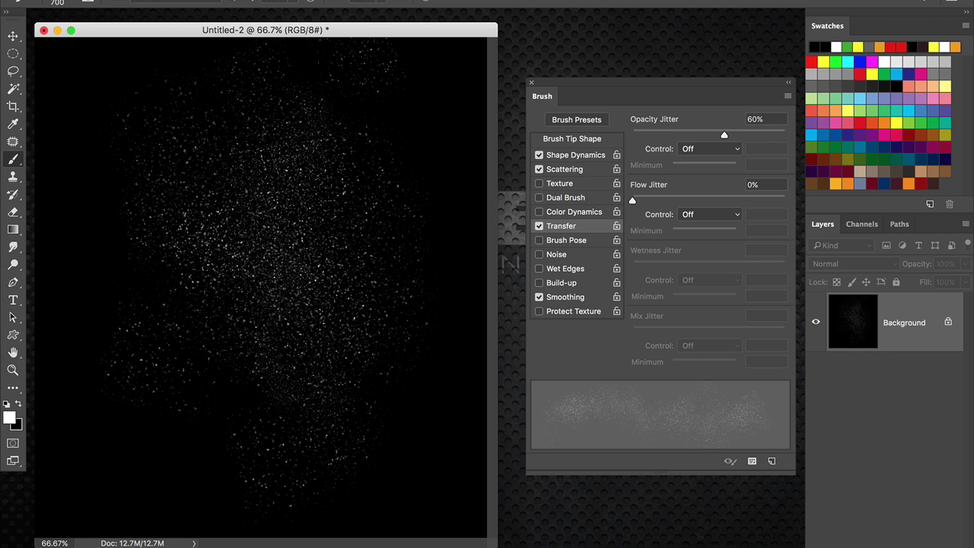
pyautogui.moveTo(133, 339); pyautogui.dragTo(183, 451)
pyautogui.press('super+z')
# - Enlarge the brush to 1018 px, set its spacing to 23%, and paint more particles over the black canvas
pyautogui.press(']')
pyautogui.press(']')
pyautogui.press(']')
pyautogui.click(579, 138)
pyautogui.moveTo(645, 344); pyautogui.dragTo(650, 347)
pyautogui.moveTo(320, 236)
pyautogui.mouseDown()
pyautogui.moveTo(323, 373)
pyautogui.moveTo(194, 449)
pyautogui.moveTo(304, 449)
pyautogui.mouseUp()
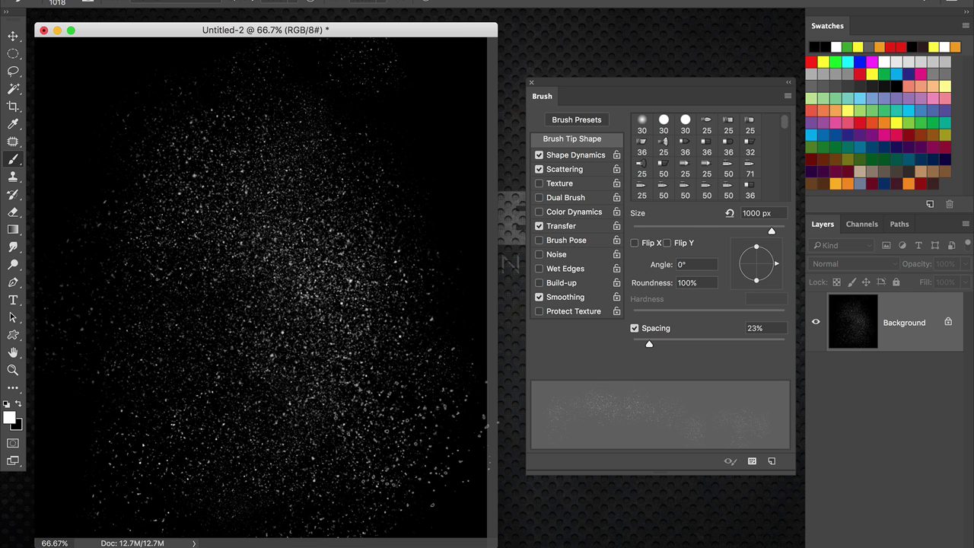
# - Minimize both working documents, bring up the photo of the woman in the red hat, and move the brush settings below it
pyautogui.click(57, 31)
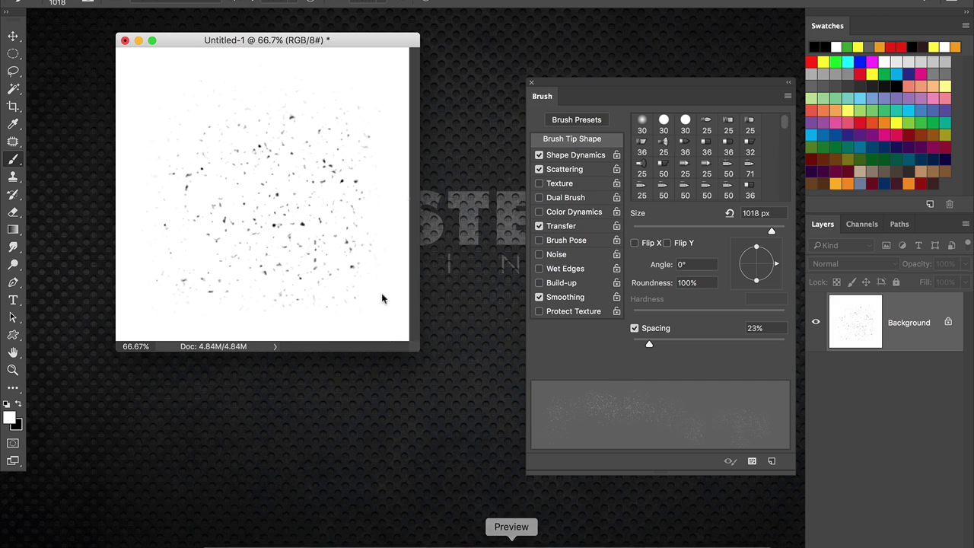
pyautogui.click(139, 41)
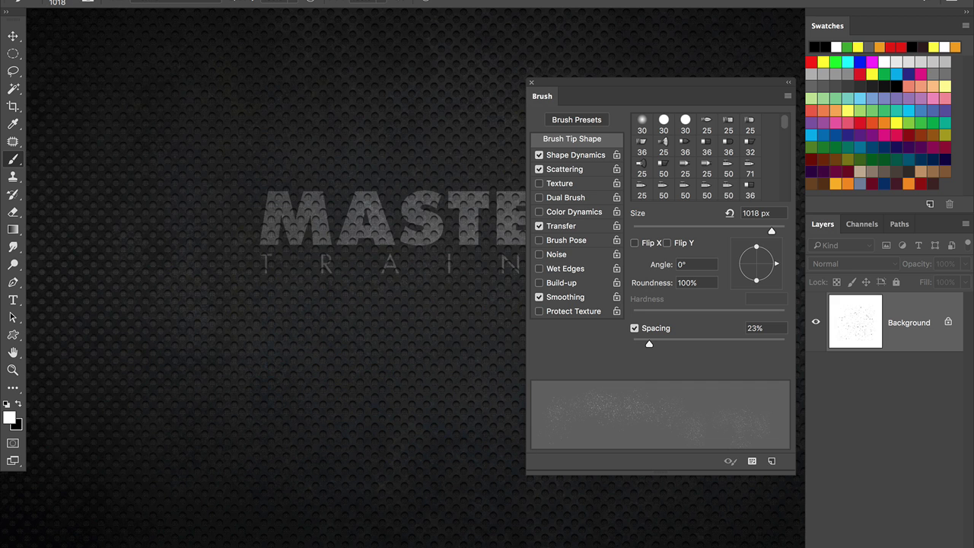
pyautogui.click(672, 542)
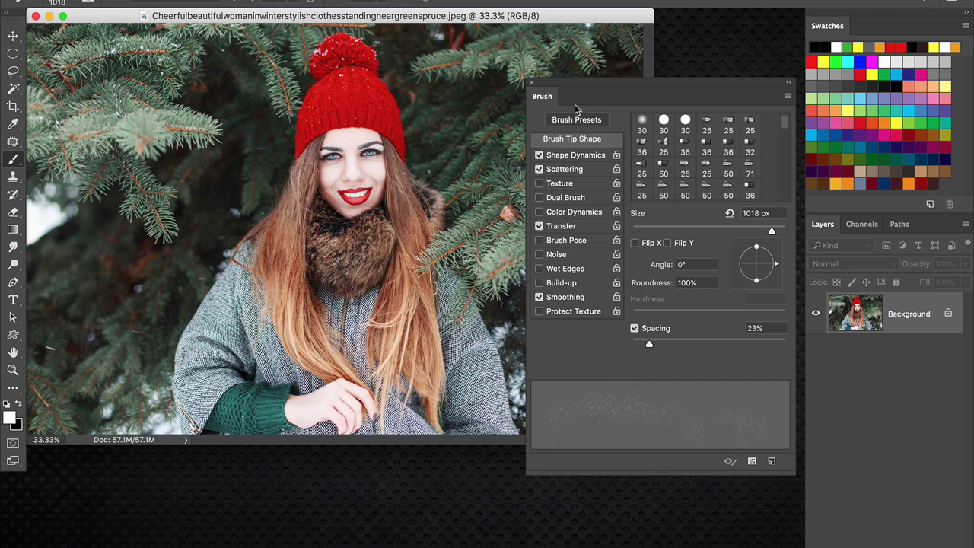
pyautogui.moveTo(572, 91); pyautogui.dragTo(415, 496)
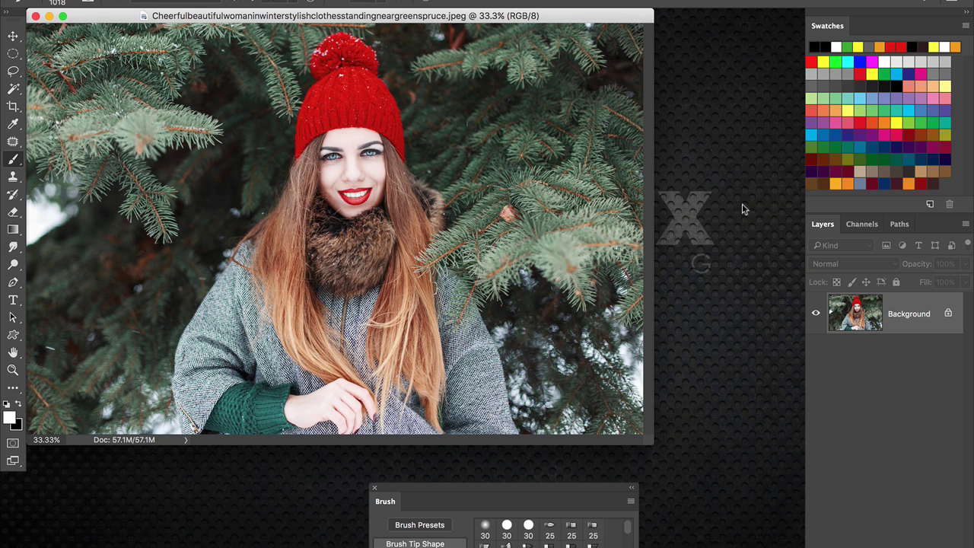
# - Resize the photo to a width of 2500 pixels, keeping its proportions
pyautogui.click(178, 1)
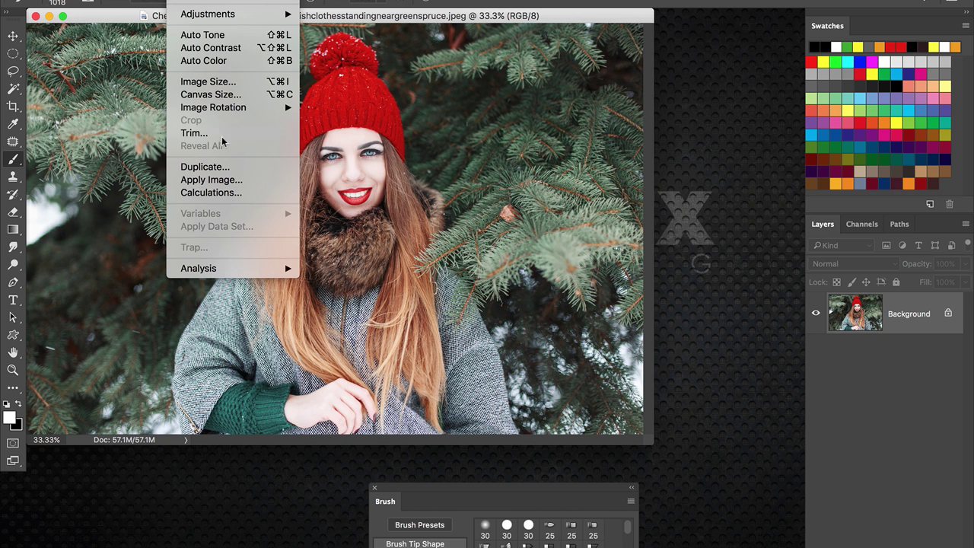
pyautogui.click(221, 82)
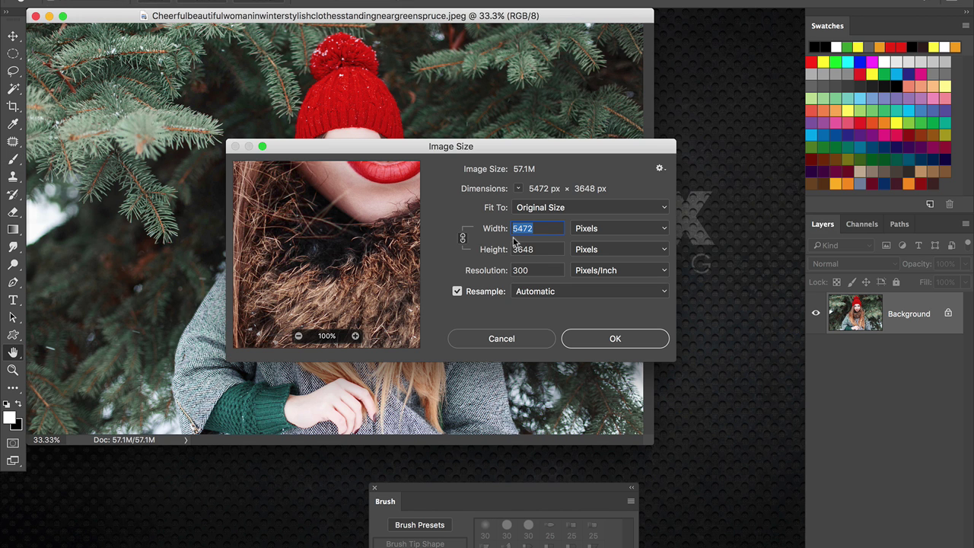
pyautogui.write('2000')
pyautogui.press('BackSpace')
pyautogui.press('BackSpace')
pyautogui.press('BackSpace')
pyautogui.write('500')
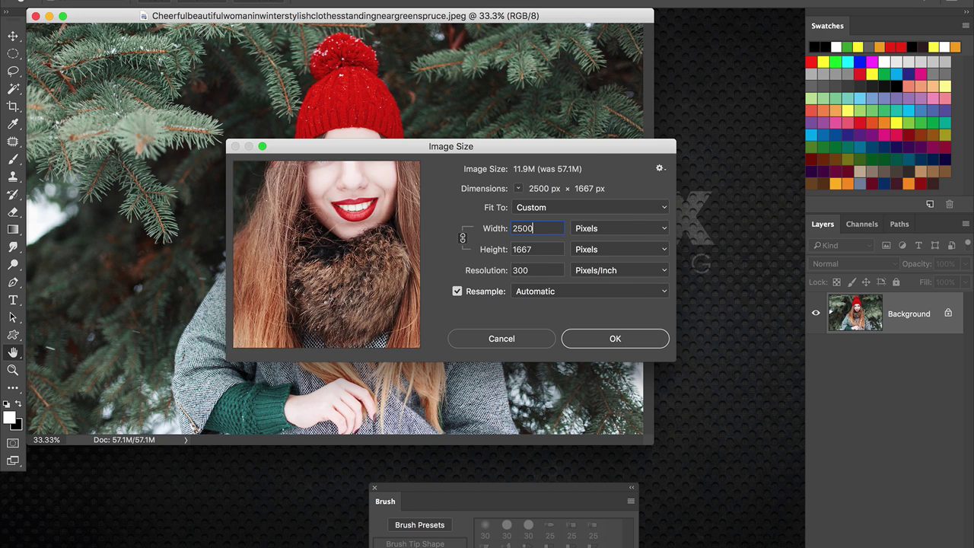
pyautogui.press('Return')
pyautogui.press('super+plus')
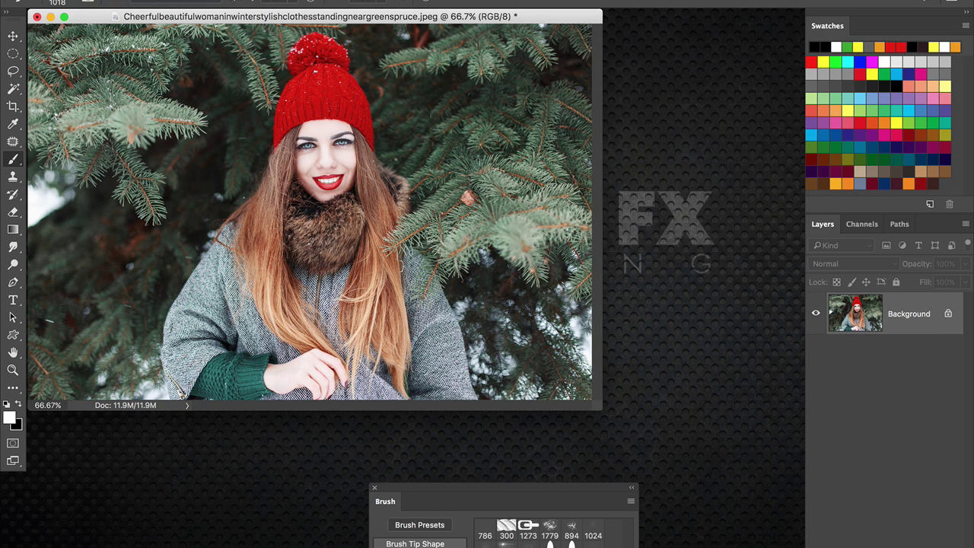
# - Add a new layer above the photo, enlarge the brush to 2000 px, and widen the document window around the image
pyautogui.click(928, 545)
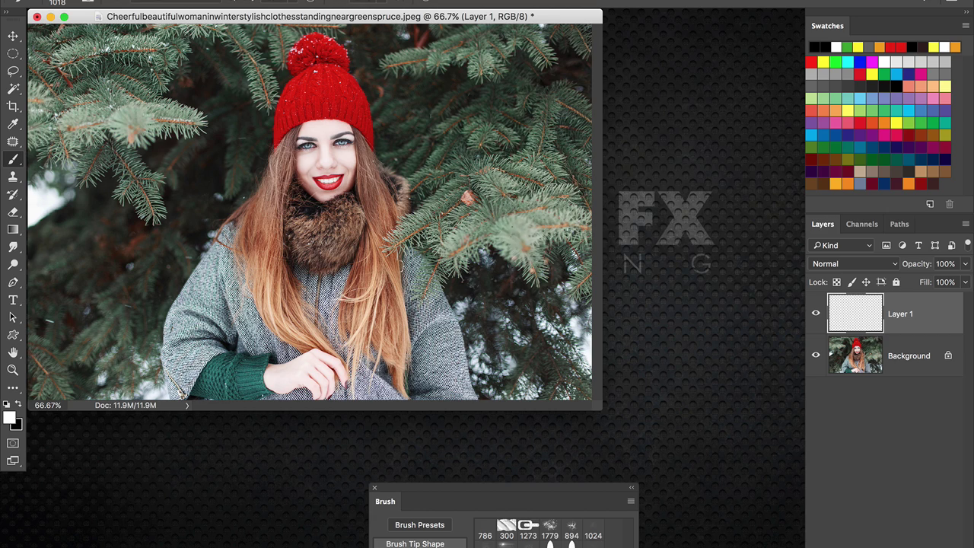
pyautogui.press(']')
pyautogui.press(']')
pyautogui.press(']')
pyautogui.press(']')
pyautogui.press(']')
pyautogui.press(']')
pyautogui.moveTo(599, 410); pyautogui.dragTo(710, 477)
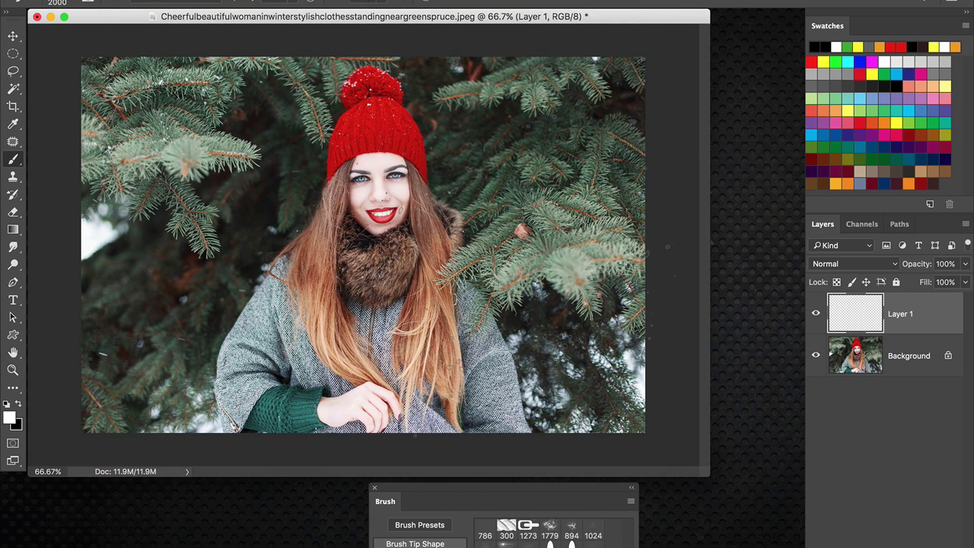
# - Paint snow over the whole portrait with the brush at 2200 px, then add larger flakes at 2700 px
pyautogui.press(']')
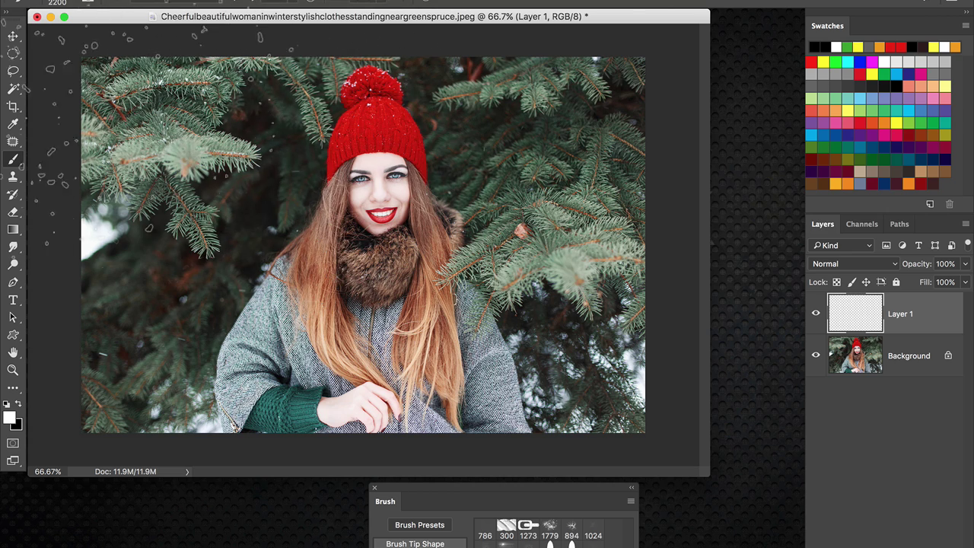
pyautogui.moveTo(145, 205)
pyautogui.mouseDown()
pyautogui.moveTo(273, 388)
pyautogui.moveTo(528, 107)
pyautogui.moveTo(651, 190)
pyautogui.moveTo(627, 396)
pyautogui.moveTo(602, 413)
pyautogui.moveTo(528, 82)
pyautogui.moveTo(132, 198)
pyautogui.moveTo(129, 296)
pyautogui.mouseUp()
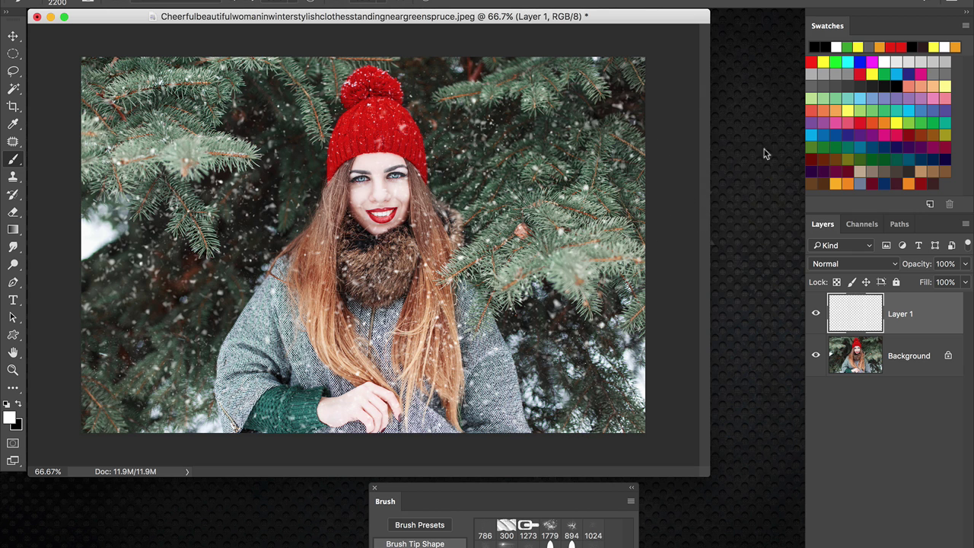
pyautogui.press(']')
pyautogui.press(']')
pyautogui.press(']')
pyautogui.press(']')
pyautogui.press(']')
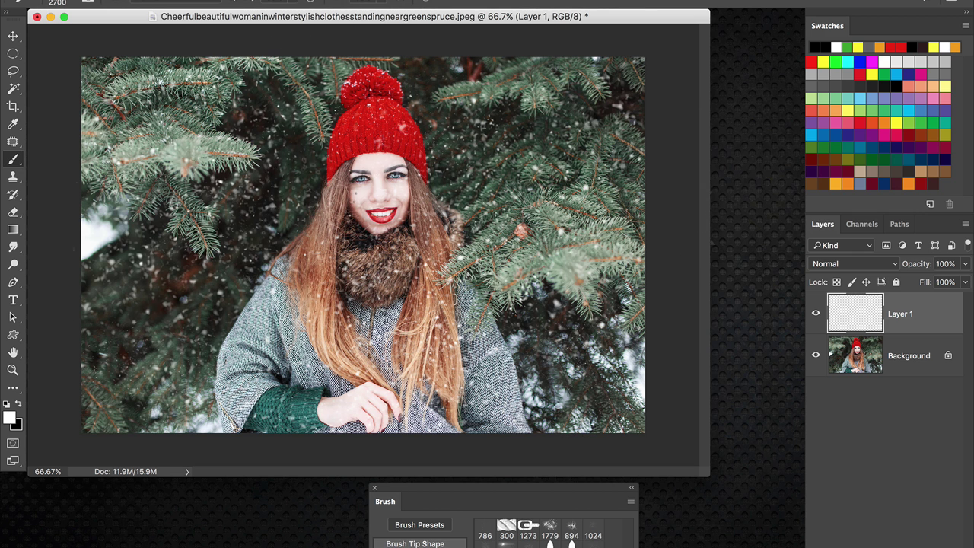
pyautogui.click(384, 200)
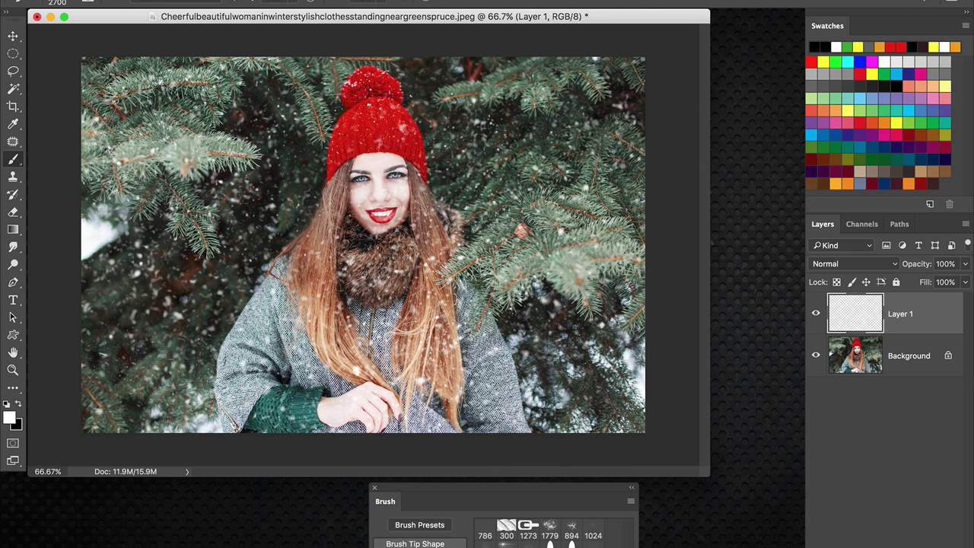
# - Apply a Motion Blur to the snow layer with an angle of 76° and a distance of 11 pixels
pyautogui.click(330, 1)
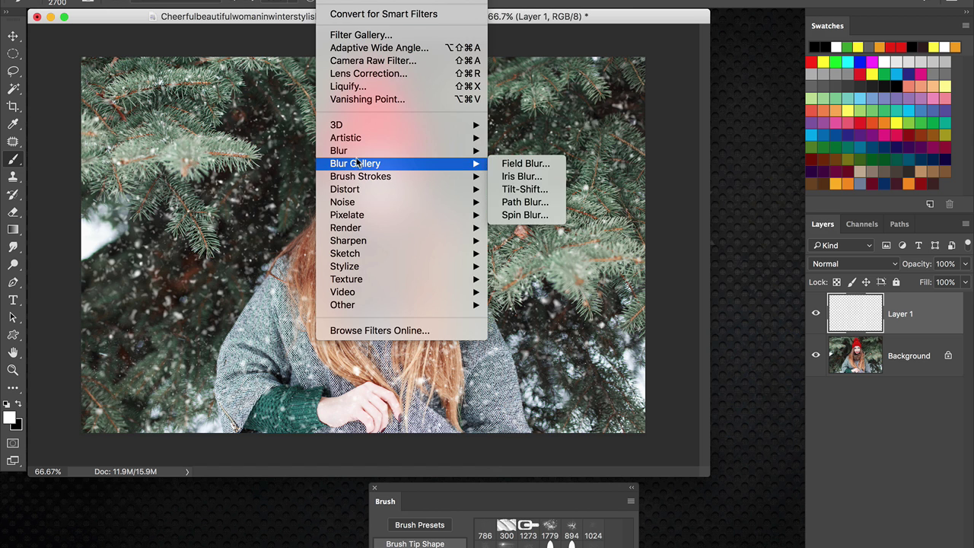
pyautogui.moveTo(379, 203)
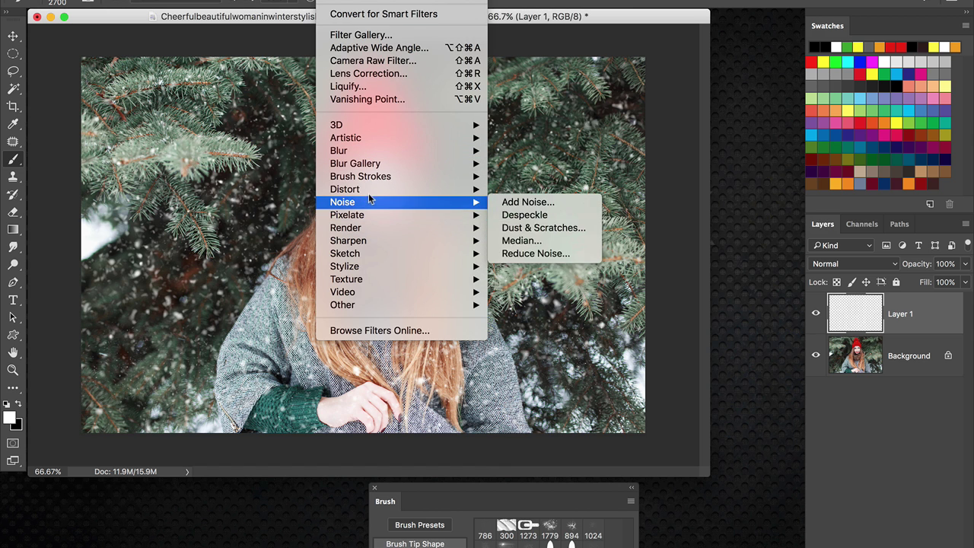
pyautogui.moveTo(394, 157)
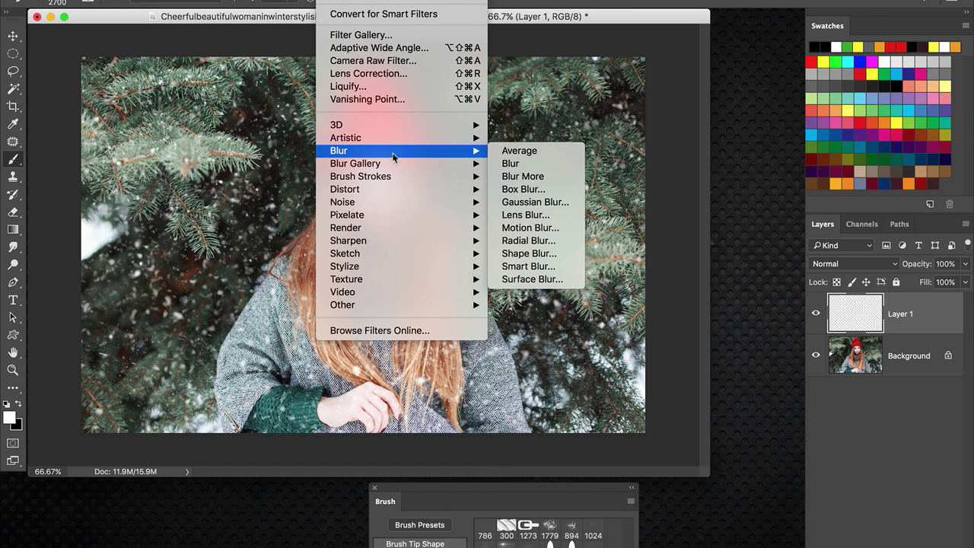
pyautogui.click(536, 228)
pyautogui.moveTo(799, 324); pyautogui.dragTo(793, 327)
pyautogui.moveTo(697, 359); pyautogui.dragTo(691, 363)
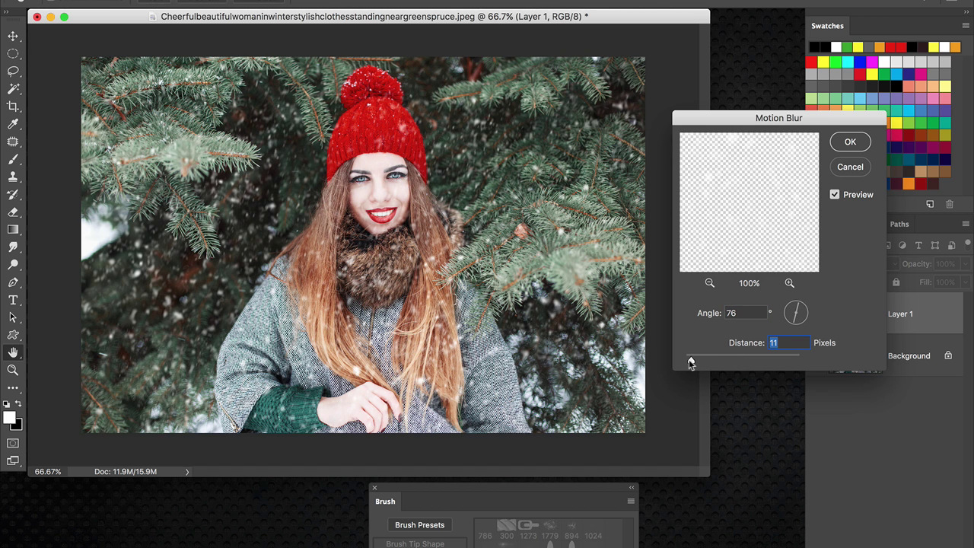
pyautogui.click(836, 196)
pyautogui.click(836, 197)
pyautogui.click(851, 142)
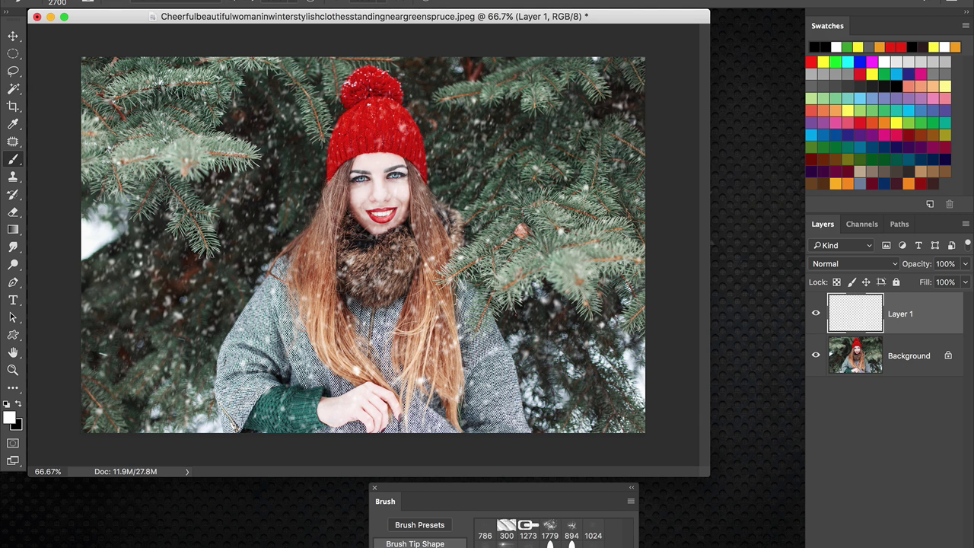
# - Add a new layer above the blurred snow and paint finer snow over the branches with a smaller brush, up to 1500 px
pyautogui.click(930, 547)
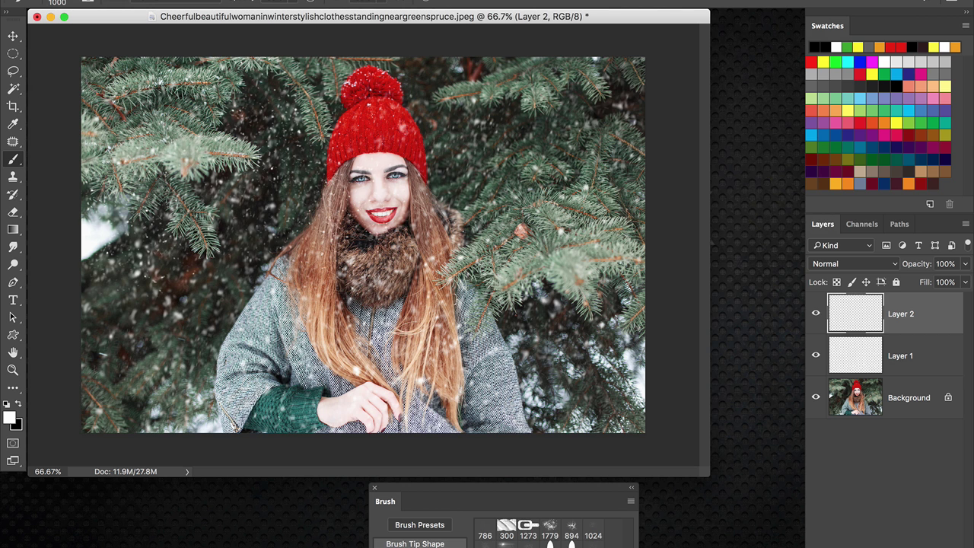
pyautogui.press('[')
pyautogui.press('[')
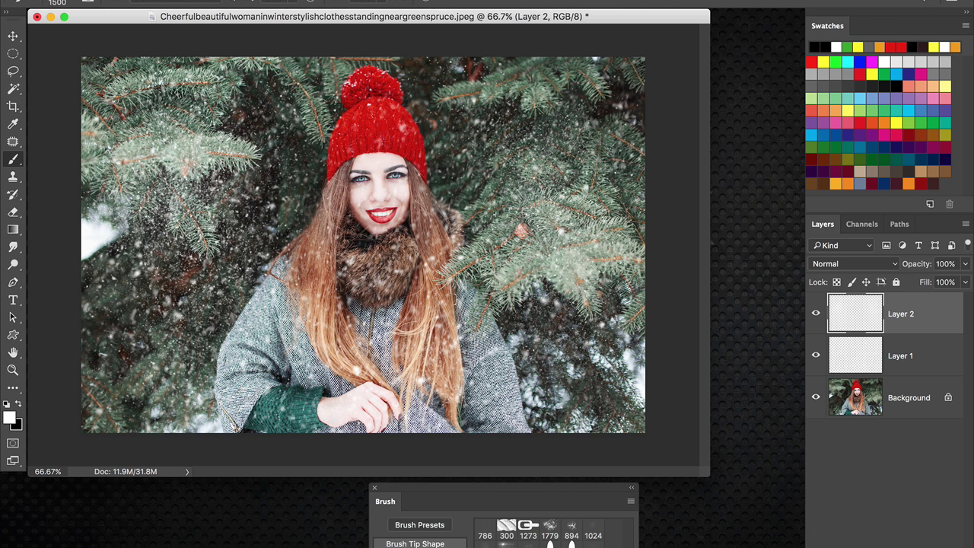
# - Compare the portrait with and without the snow layers, and lower the opacity of the first snow layer
pyautogui.click(814, 312)
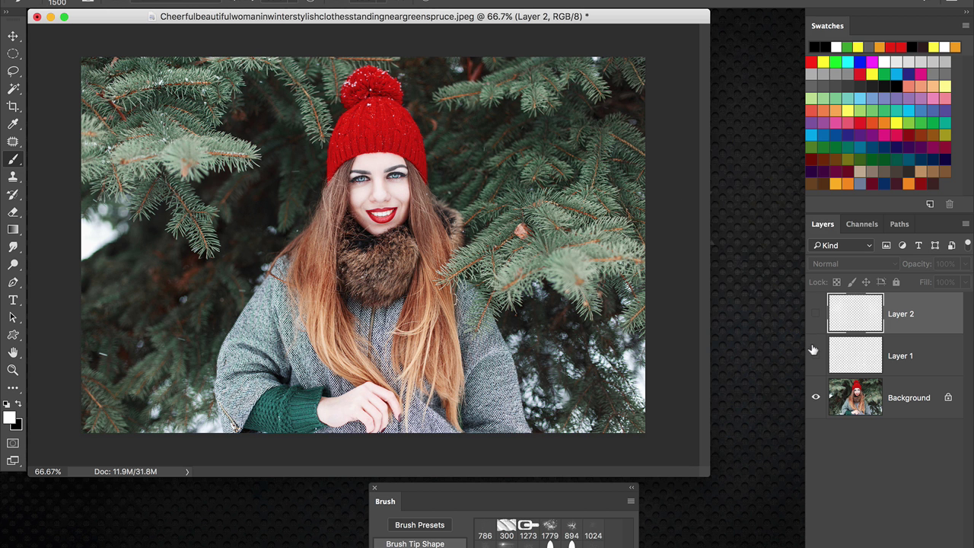
pyautogui.click(816, 313)
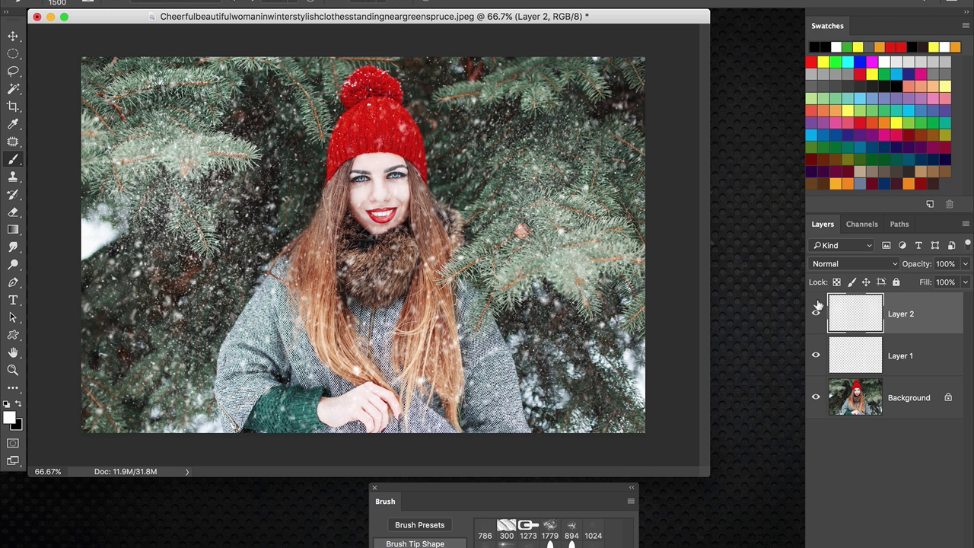
pyautogui.click(844, 352)
pyautogui.moveTo(915, 264); pyautogui.dragTo(894, 265)
pyautogui.click(858, 306)
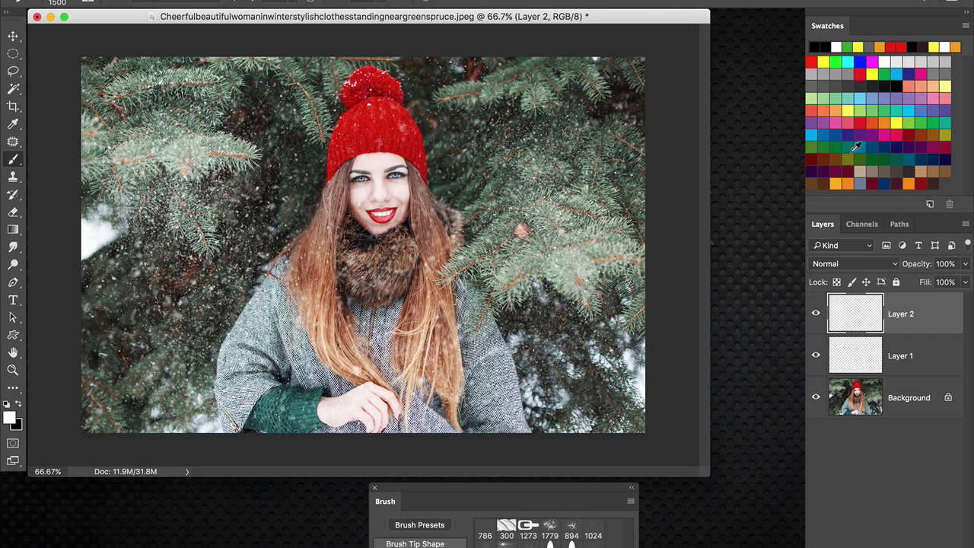
# - Minimize the snow portrait, bring up sword_example_1.psd, and enlarge its document window around the image
pyautogui.press('super+minus')
pyautogui.press('super+equal')
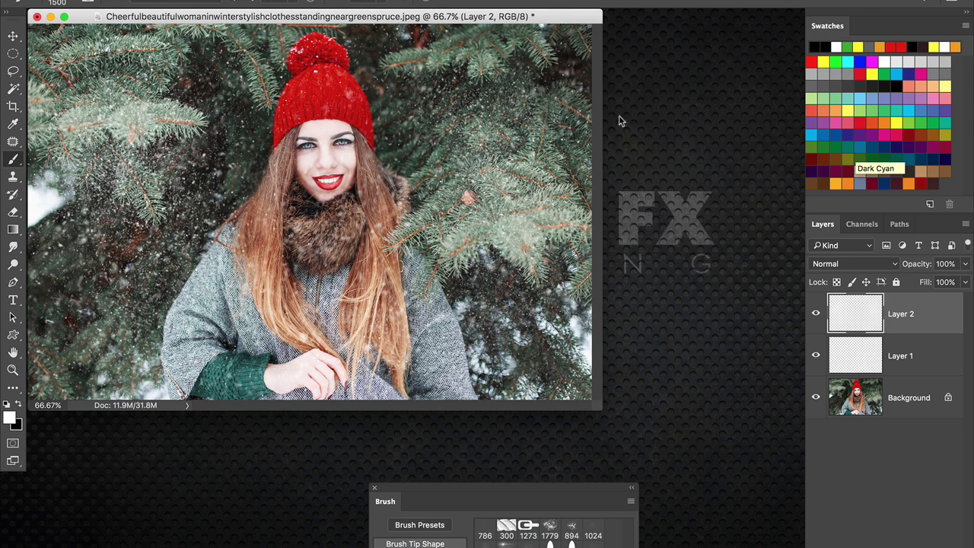
pyautogui.click(49, 17)
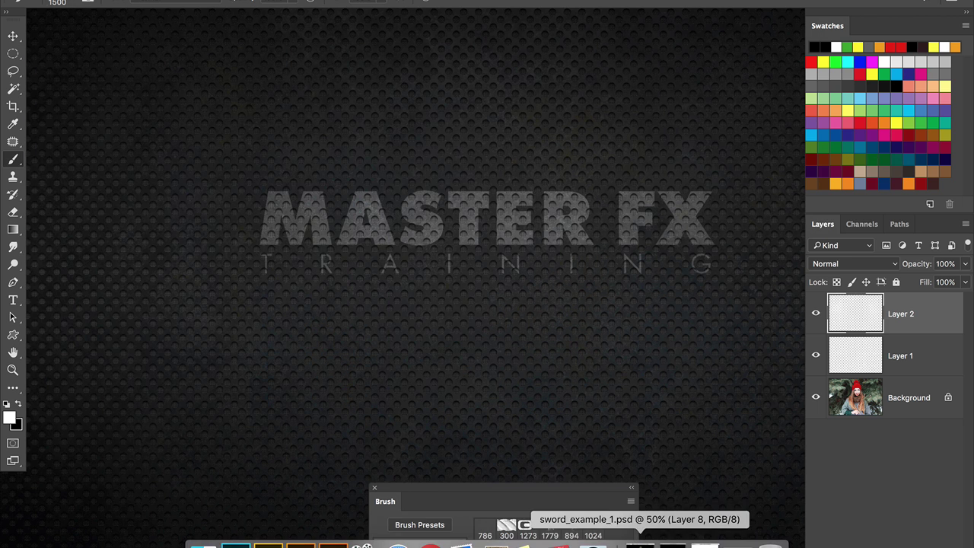
pyautogui.click(643, 539)
pyautogui.moveTo(421, 54); pyautogui.dragTo(444, 54)
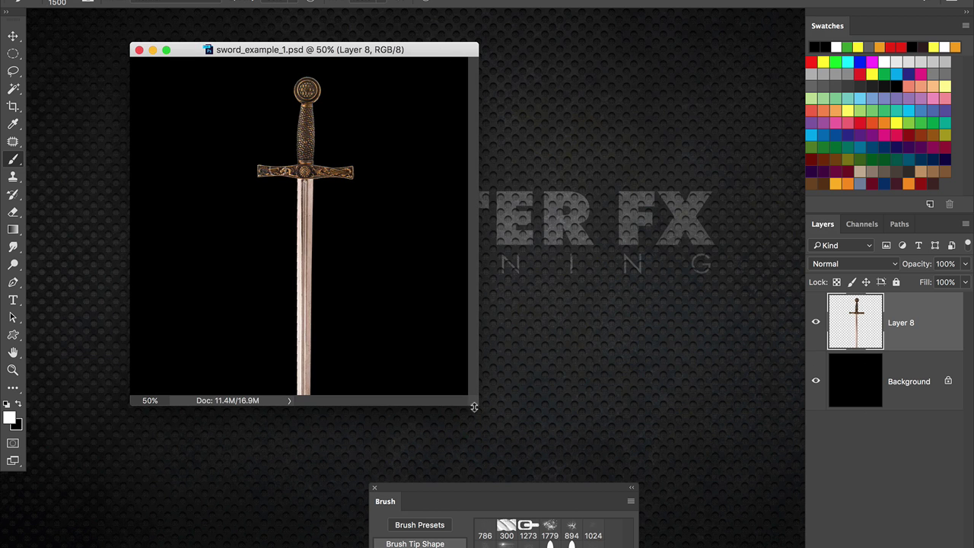
pyautogui.moveTo(473, 404); pyautogui.dragTo(549, 451)
# - Add a new layer above the sword and apply the preset style with Inner Glow and Outer Glow to it
pyautogui.hotkey('ctrl', 'shift', 'alt', 'n')
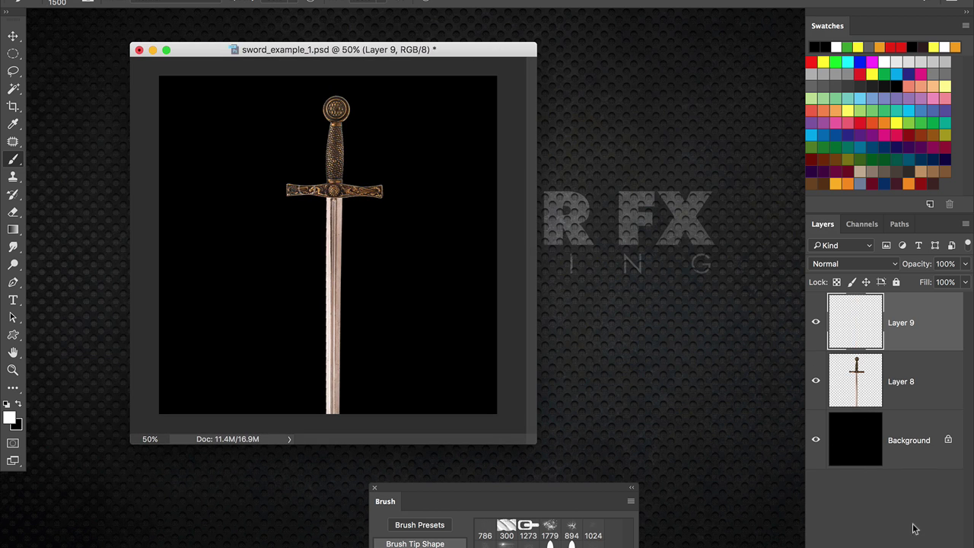
pyautogui.moveTo(556, 486); pyautogui.dragTo(558, 480)
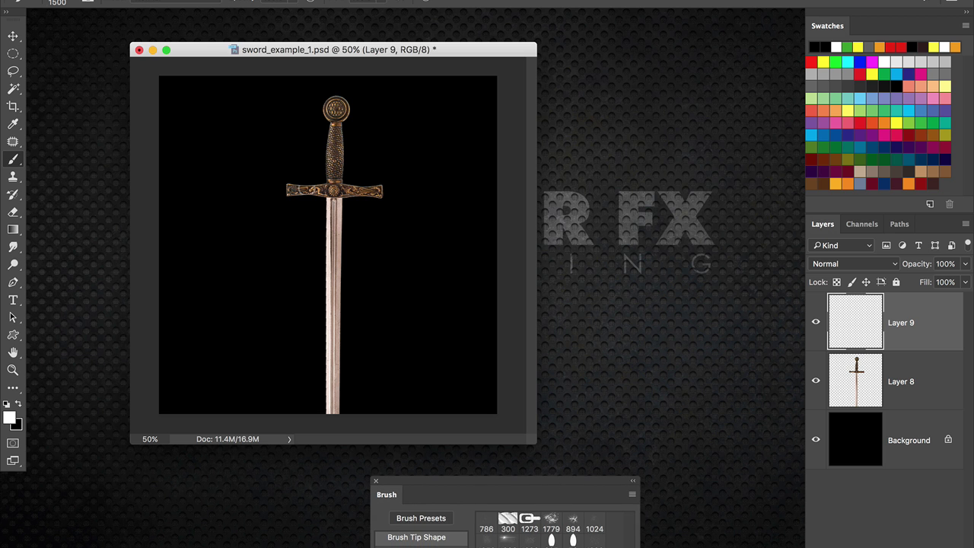
pyautogui.click(428, 1)
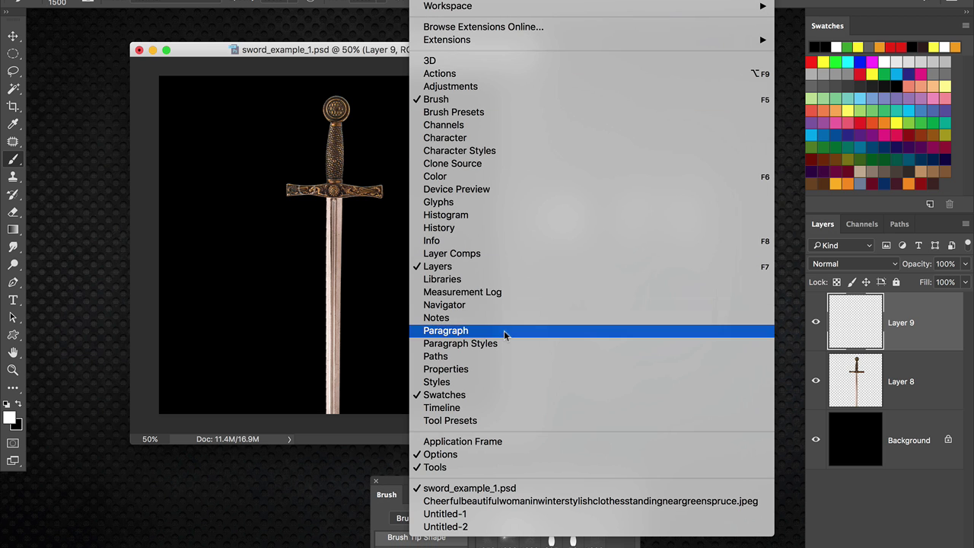
pyautogui.click(507, 383)
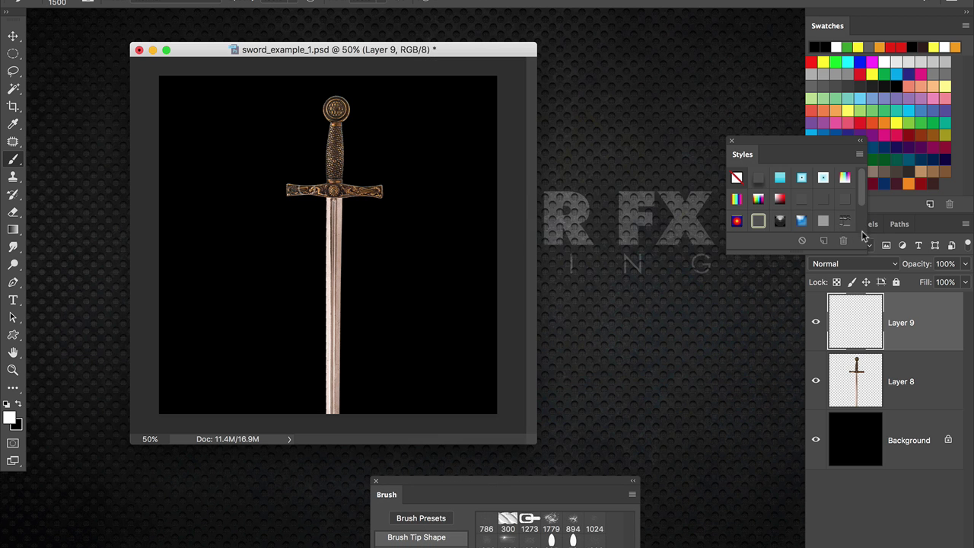
pyautogui.moveTo(865, 241); pyautogui.dragTo(845, 329)
pyautogui.click(844, 267)
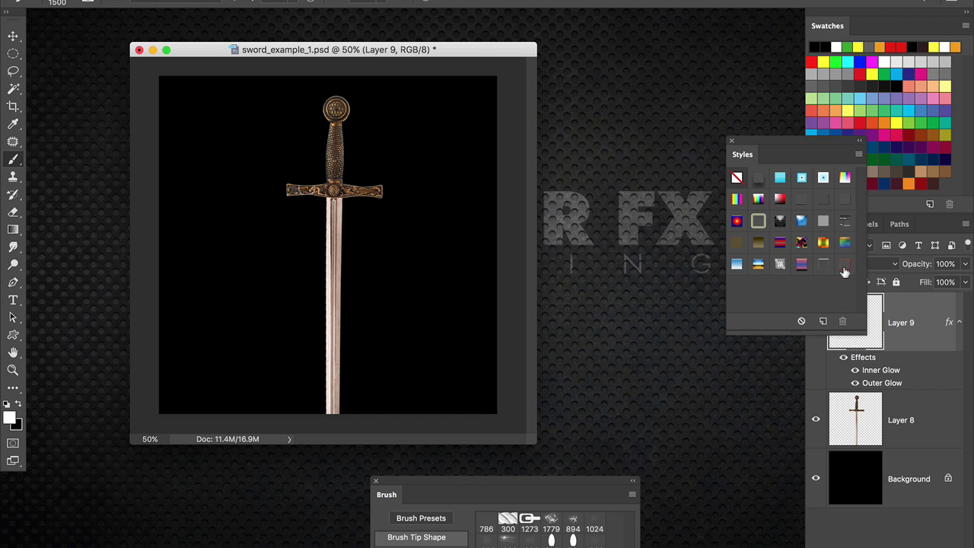
pyautogui.moveTo(822, 145); pyautogui.dragTo(693, 118)
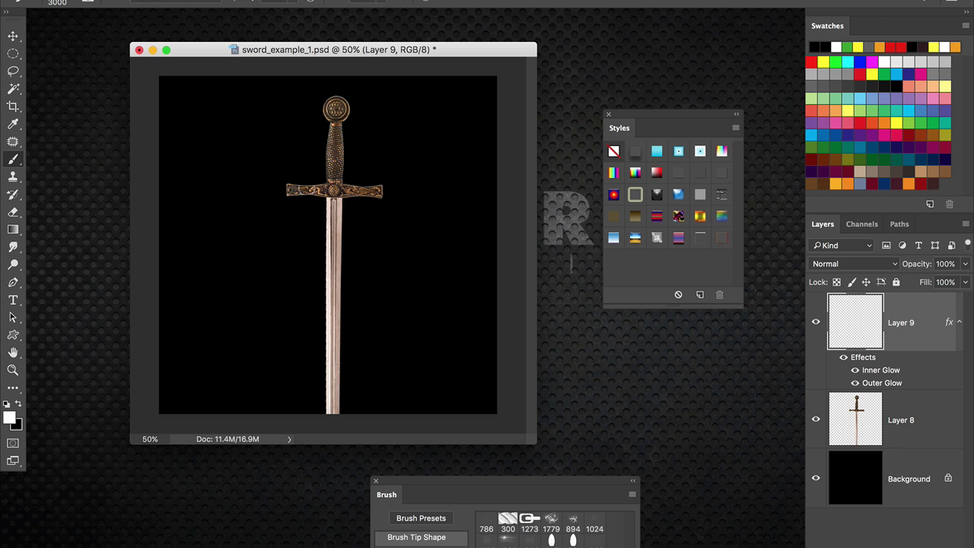
pyautogui.moveTo(358, 246); pyautogui.dragTo(397, 341)
pyautogui.press('super+z')
pyautogui.click(356, 377)
pyautogui.hotkey('ctrl', 'z')
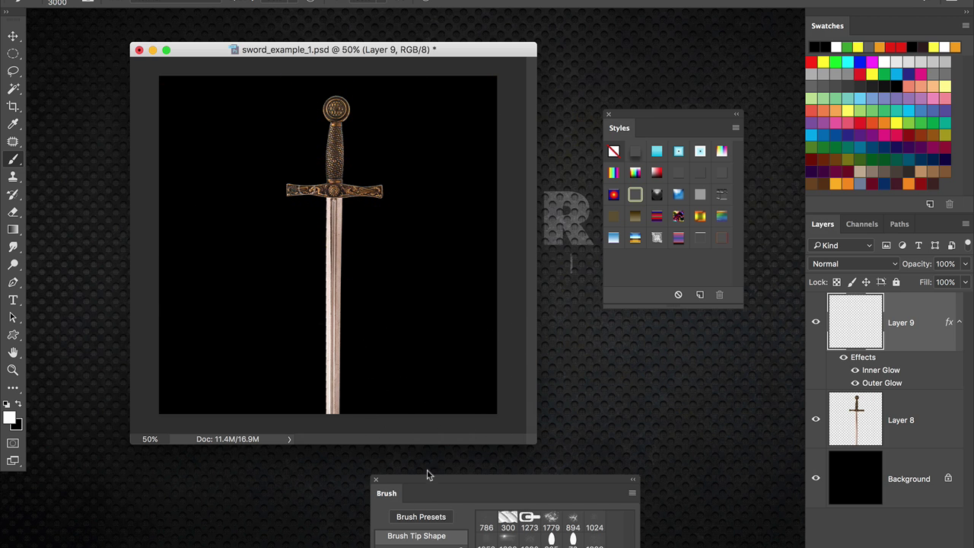
# - Bring the brush settings further into view, enlarge the brush to 3100 px, and paint glowing embers around the sword
pyautogui.moveTo(430, 491)
pyautogui.mouseDown()
pyautogui.moveTo(464, 194)
pyautogui.moveTo(487, 419)
pyautogui.mouseUp()
pyautogui.click(417, 269)
pyautogui.click(438, 273)
pyautogui.press('super+z')
pyautogui.press(']')
pyautogui.click(311, 326)
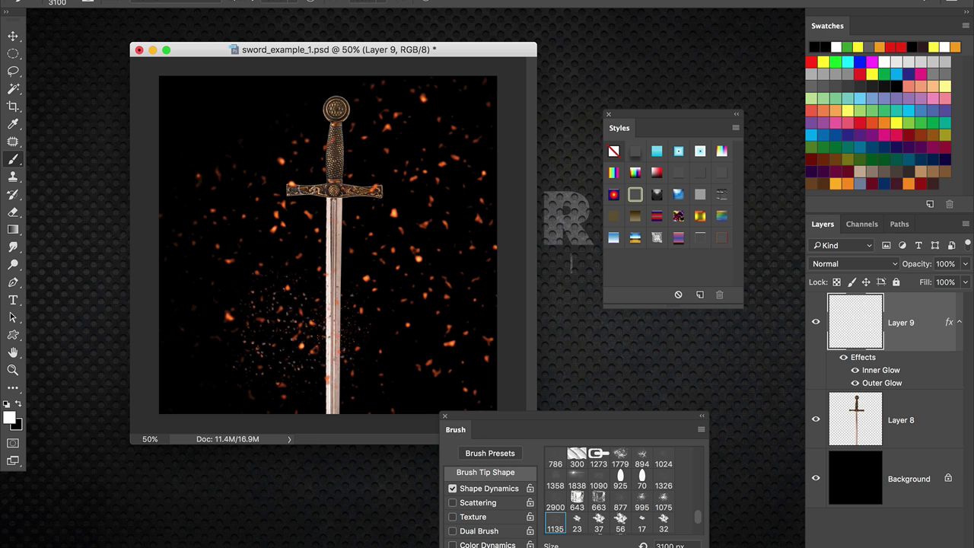
# - Clear space around the sword document and warp the ember layer, stretching its corners and interior outward into a flowing shape
pyautogui.moveTo(680, 126); pyautogui.dragTo(710, 248)
pyautogui.moveTo(470, 49); pyautogui.dragTo(450, 49)
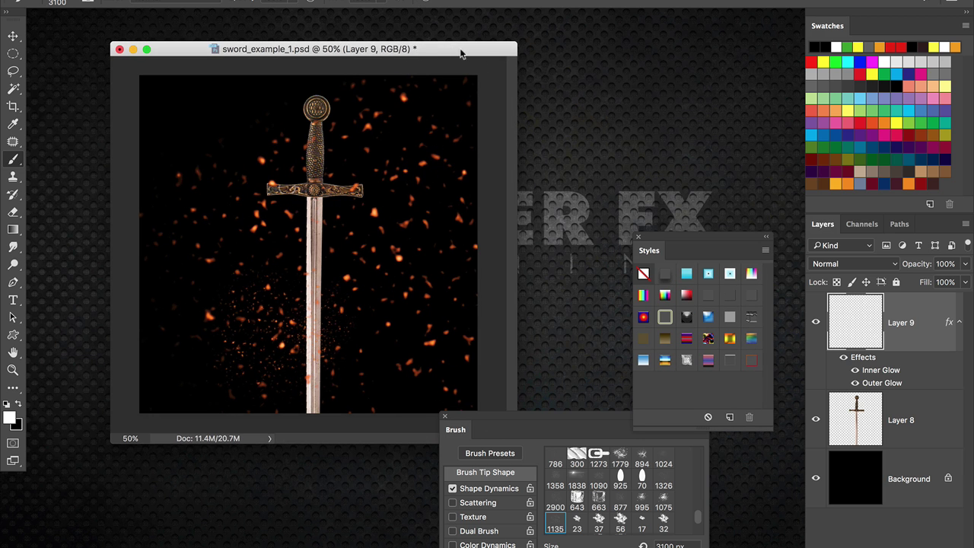
pyautogui.press('super+minus')
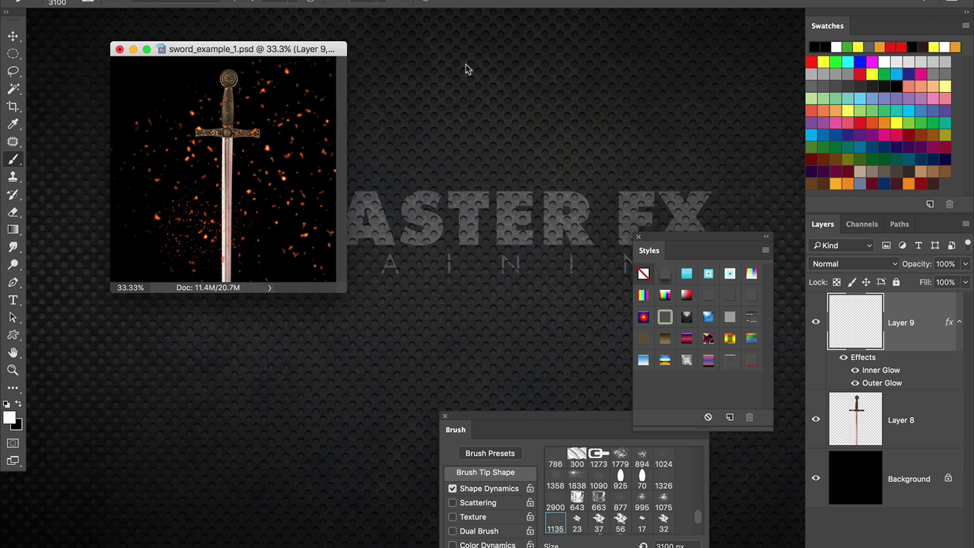
pyautogui.press('super+t')
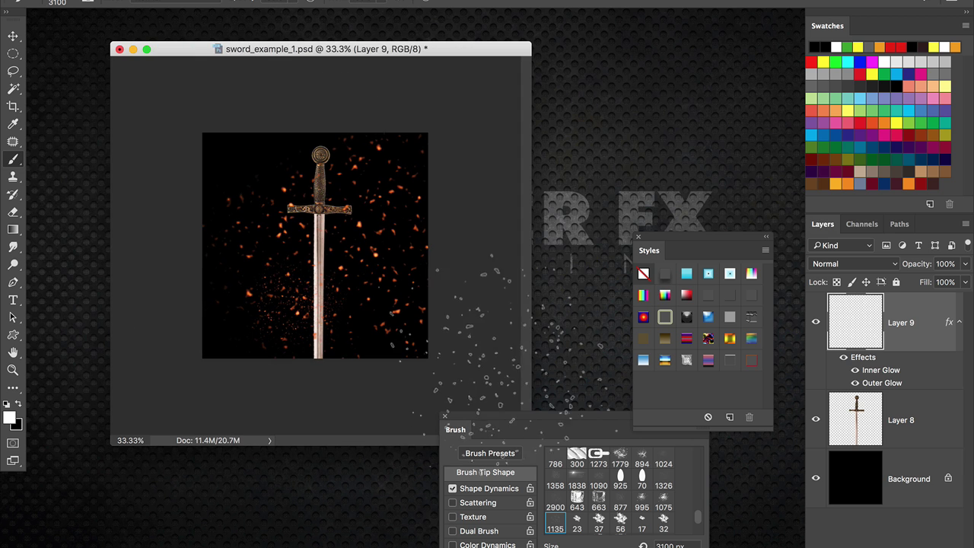
pyautogui.rightClick(391, 268)
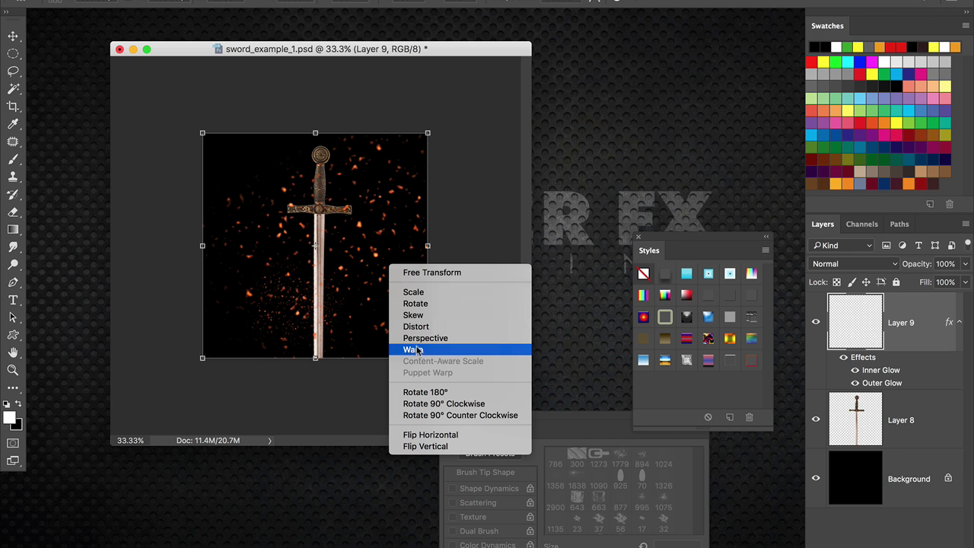
pyautogui.click(417, 350)
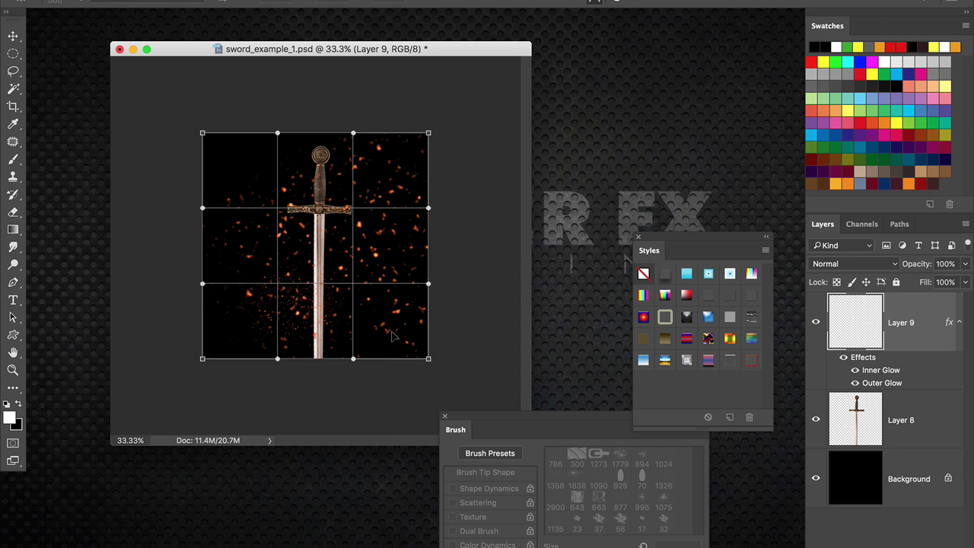
pyautogui.moveTo(396, 338); pyautogui.dragTo(299, 396)
pyautogui.moveTo(414, 199); pyautogui.dragTo(452, 184)
pyautogui.moveTo(389, 276); pyautogui.dragTo(409, 184)
pyautogui.moveTo(414, 134); pyautogui.dragTo(450, 127)
pyautogui.moveTo(417, 365); pyautogui.dragTo(420, 334)
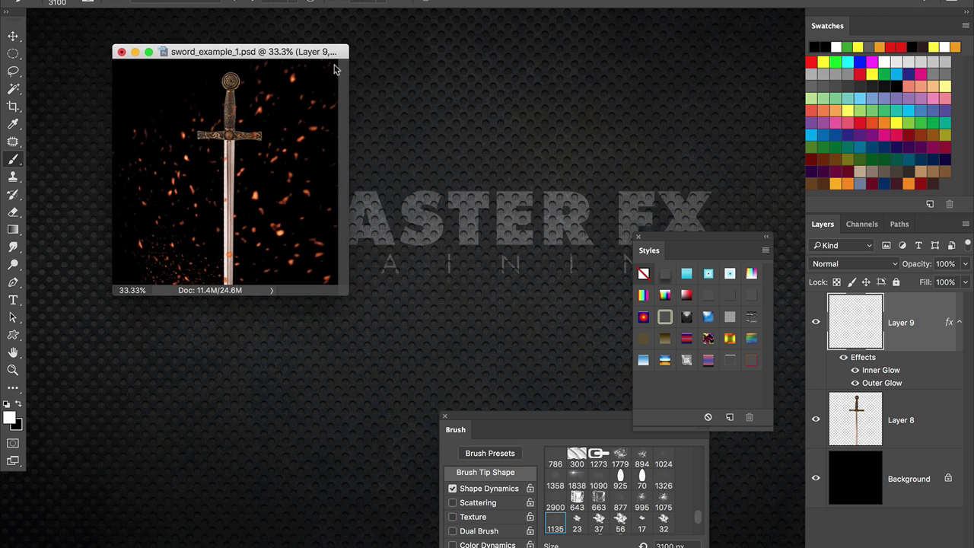
# - Add a new layer above the embers and copy the ember layer's Inner Glow and Outer Glow effects onto it
pyautogui.press('super+equal')
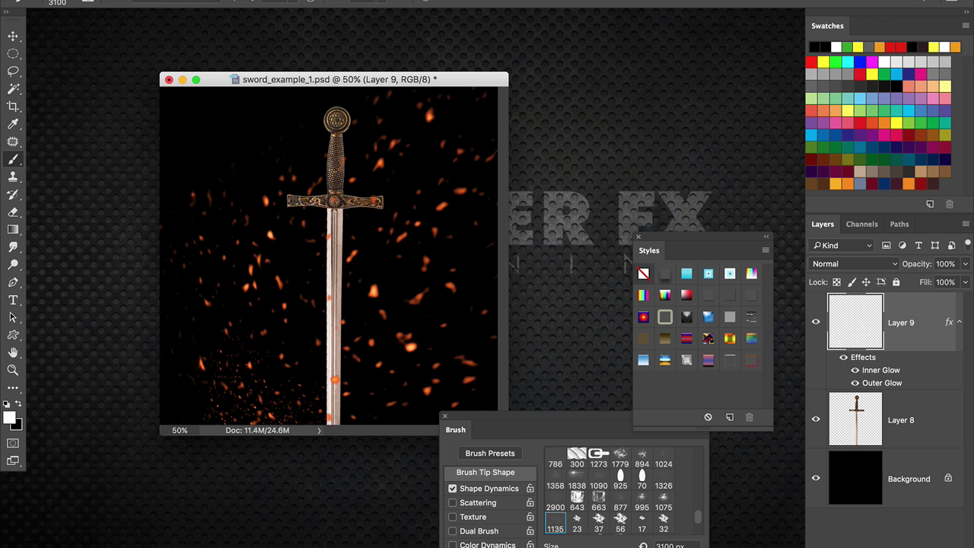
pyautogui.press('super+shift+alt+n')
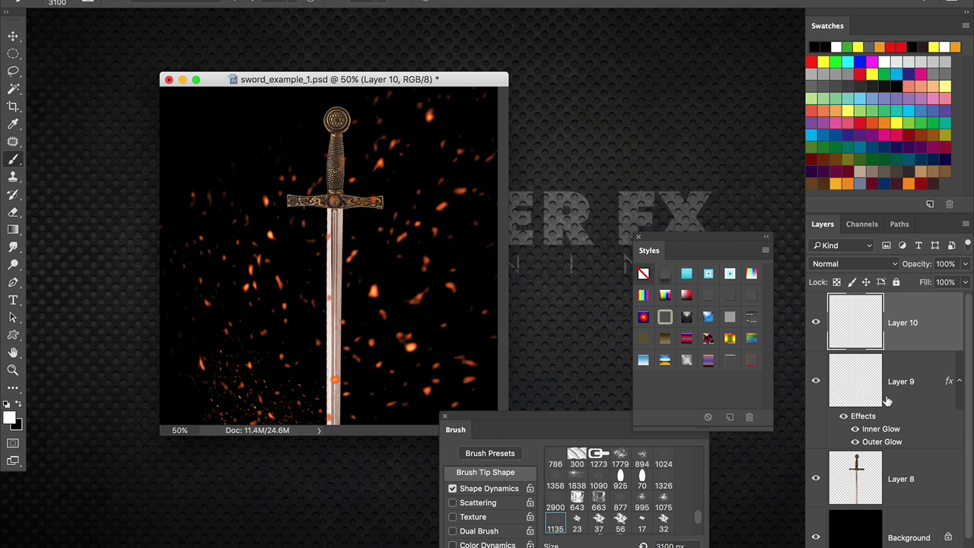
pyautogui.moveTo(948, 381); pyautogui.dragTo(933, 323)
# - Reduce the brush to 400 px and paint a dense cluster of glowing embers around the lower sword blade
pyautogui.press('[')
pyautogui.press('[')
pyautogui.press('[')
pyautogui.press('[')
pyautogui.press('[')
pyautogui.press('[')
pyautogui.press('[')
pyautogui.press('[')
pyautogui.press('[')
pyautogui.press('[')
pyautogui.press('[')
pyautogui.press('[')
pyautogui.press('[')
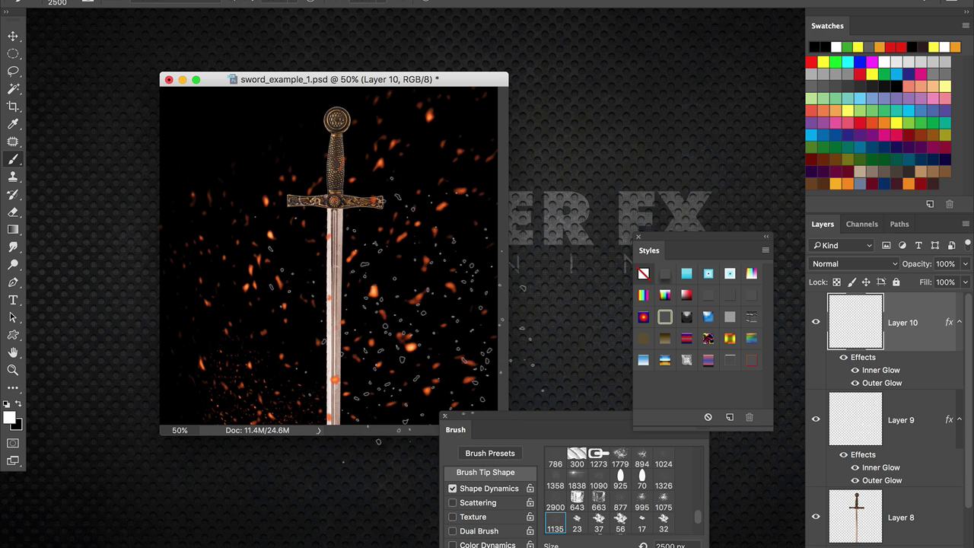
pyautogui.press('[')
pyautogui.press('[')
pyautogui.press('[')
pyautogui.press('[')
pyautogui.press('[')
pyautogui.press('[')
pyautogui.press('[')
pyautogui.press('[')
pyautogui.press('[')
pyautogui.press('[')
pyautogui.press('[')
pyautogui.press('[')
pyautogui.press('[')
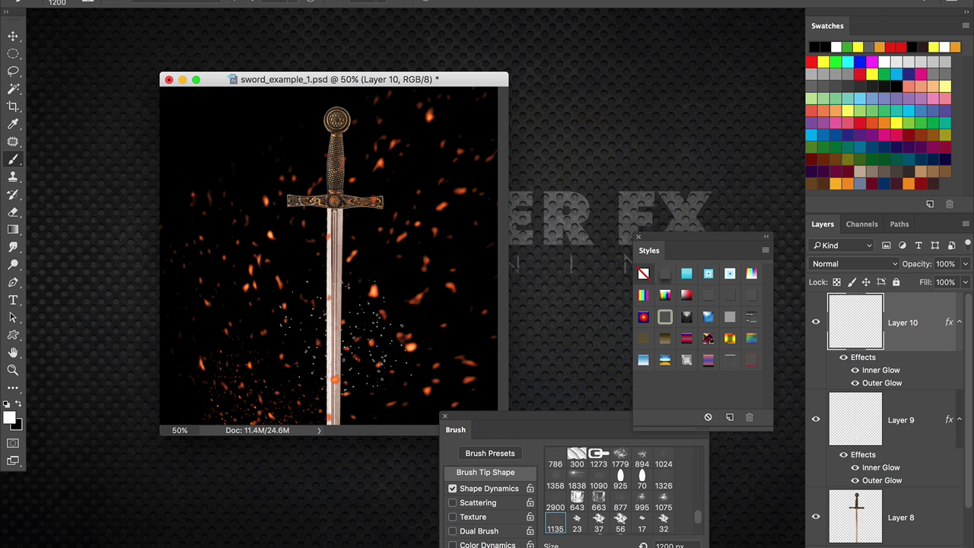
pyautogui.press('[')
pyautogui.moveTo(339, 319)
pyautogui.mouseDown()
pyautogui.moveTo(324, 415)
pyautogui.moveTo(376, 403)
pyautogui.moveTo(281, 419)
pyautogui.moveTo(400, 411)
pyautogui.moveTo(304, 419)
pyautogui.moveTo(327, 346)
pyautogui.moveTo(377, 400)
pyautogui.moveTo(321, 354)
pyautogui.moveTo(363, 367)
pyautogui.moveTo(348, 326)
pyautogui.moveTo(299, 375)
pyautogui.moveTo(320, 411)
pyautogui.moveTo(345, 417)
pyautogui.moveTo(317, 412)
pyautogui.mouseUp()
pyautogui.moveTo(348, 376); pyautogui.dragTo(348, 283)
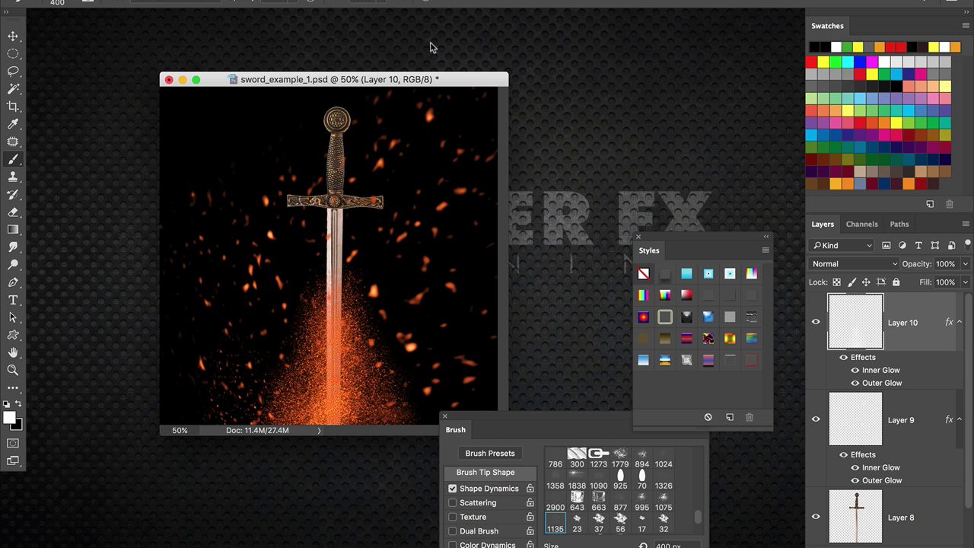
# - Open Fotolia_61194835_Subscription_XXL.jpg from the Today folder in Photoshop and clear the floating panels off the image
pyautogui.moveTo(449, 79); pyautogui.dragTo(426, 60)
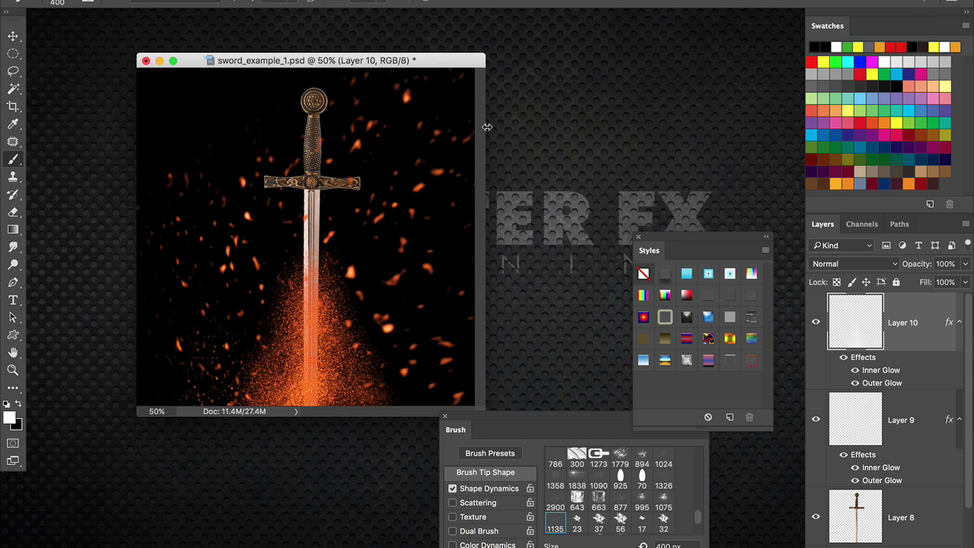
pyautogui.click(569, 160)
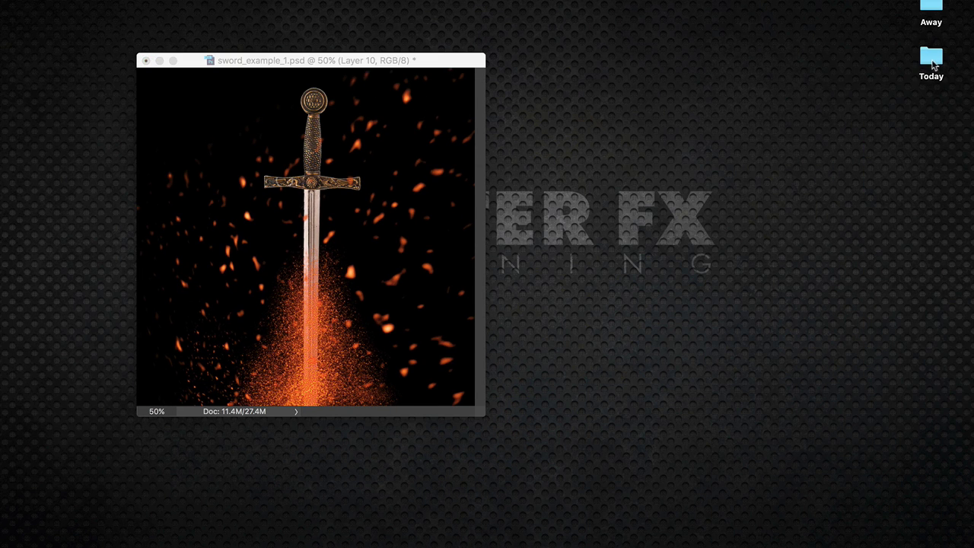
pyautogui.doubleClick(932, 59)
pyautogui.moveTo(789, 279); pyautogui.dragTo(622, 278)
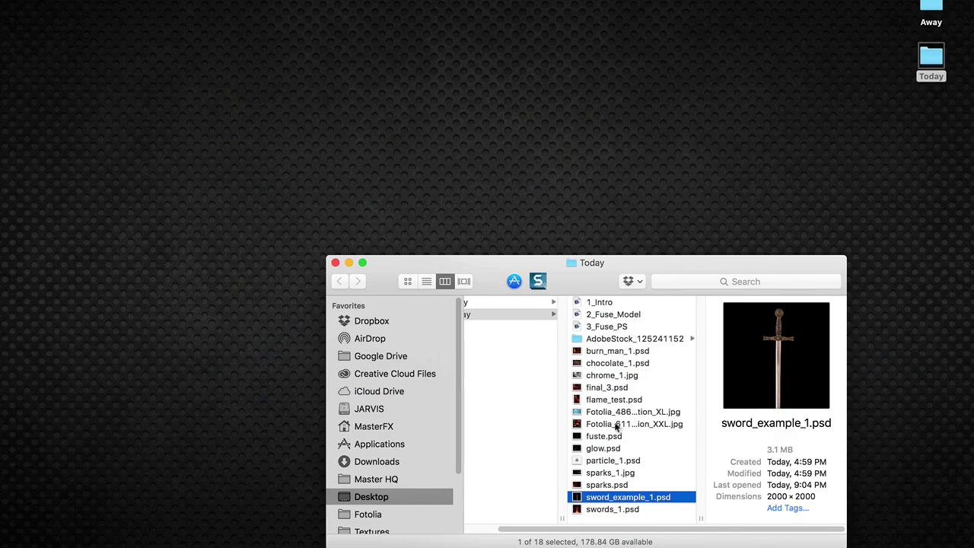
pyautogui.moveTo(285, 546)
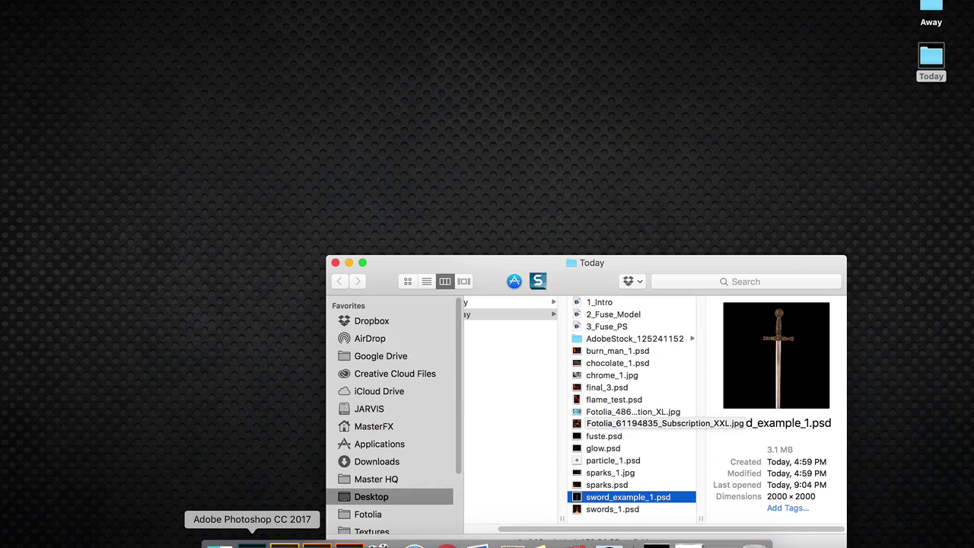
pyautogui.moveTo(625, 424); pyautogui.dragTo(254, 546)
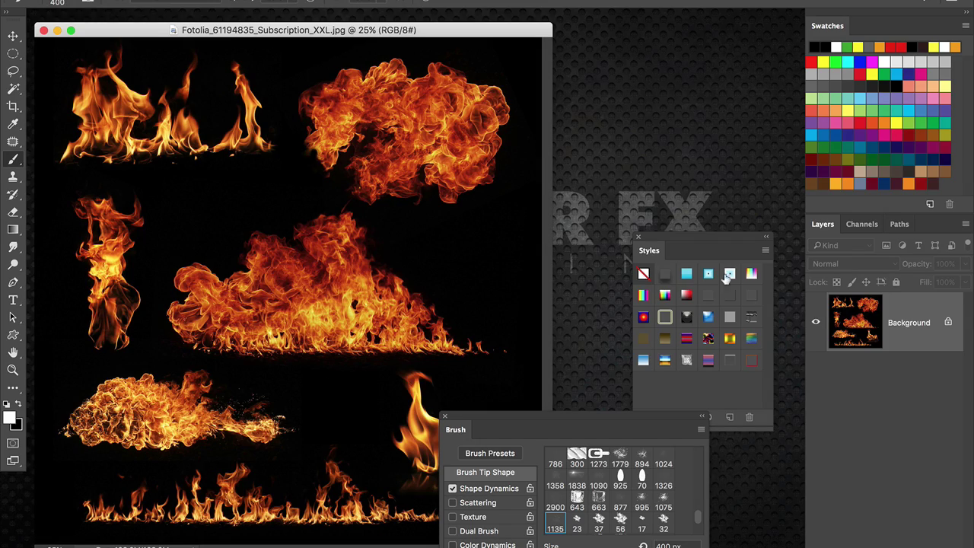
pyautogui.moveTo(589, 415); pyautogui.dragTo(703, 500)
pyautogui.moveTo(693, 237); pyautogui.dragTo(687, 164)
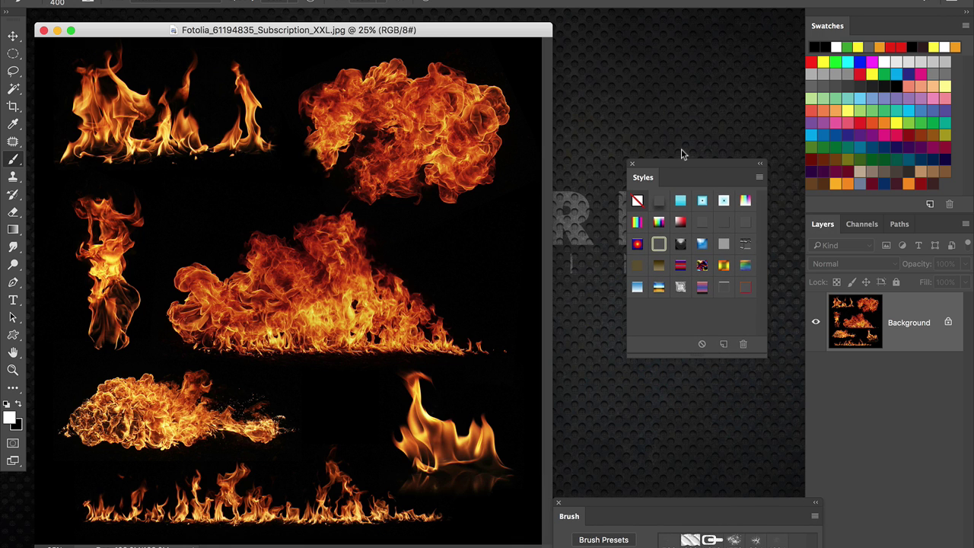
# - Load the Red channel as a selection, copy the flames onto a new layer, and hide the background
pyautogui.click(863, 224)
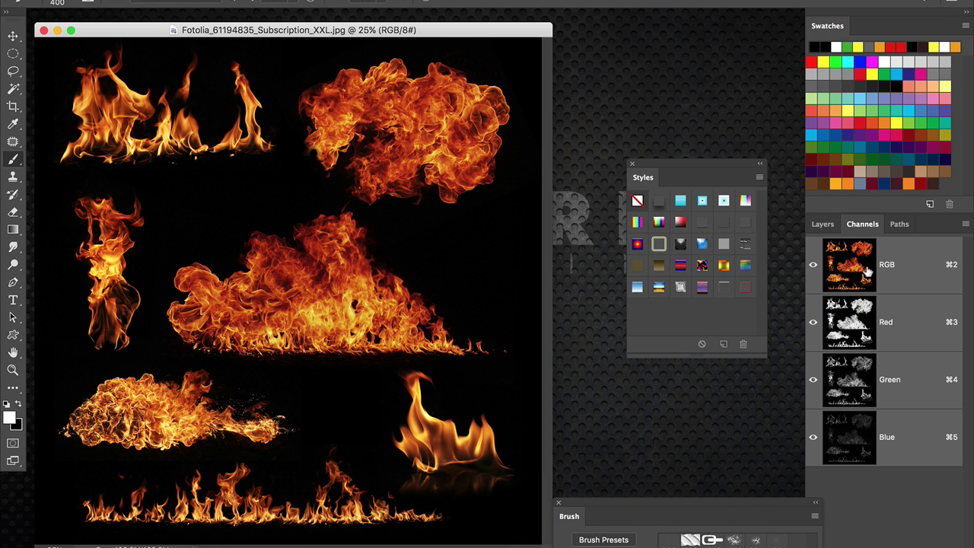
pyautogui.keyDown('super'); pyautogui.click(854, 320); pyautogui.keyUp('super')
pyautogui.click(825, 226)
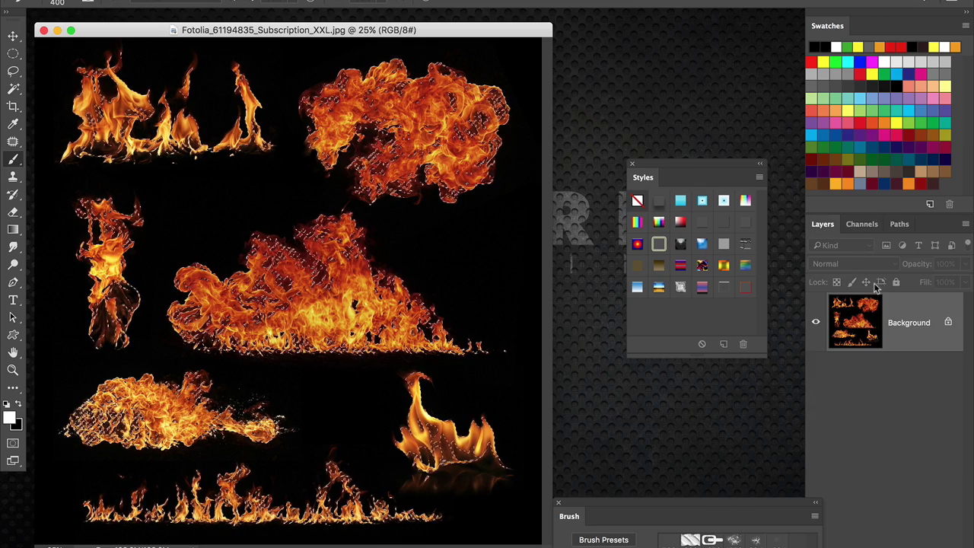
pyautogui.press('super+j')
pyautogui.click(816, 380)
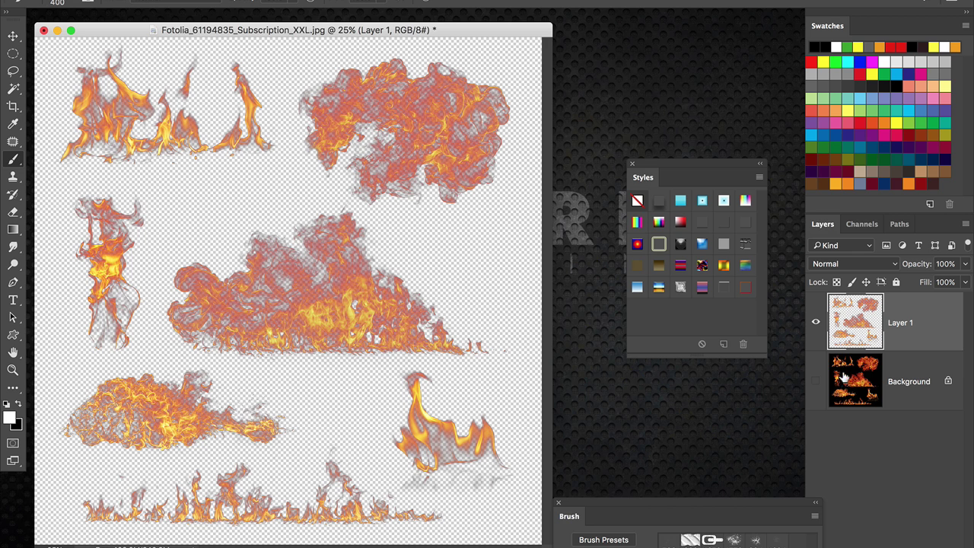
# - Remove the black matte from the extracted flame layer
pyautogui.click(213, 6)
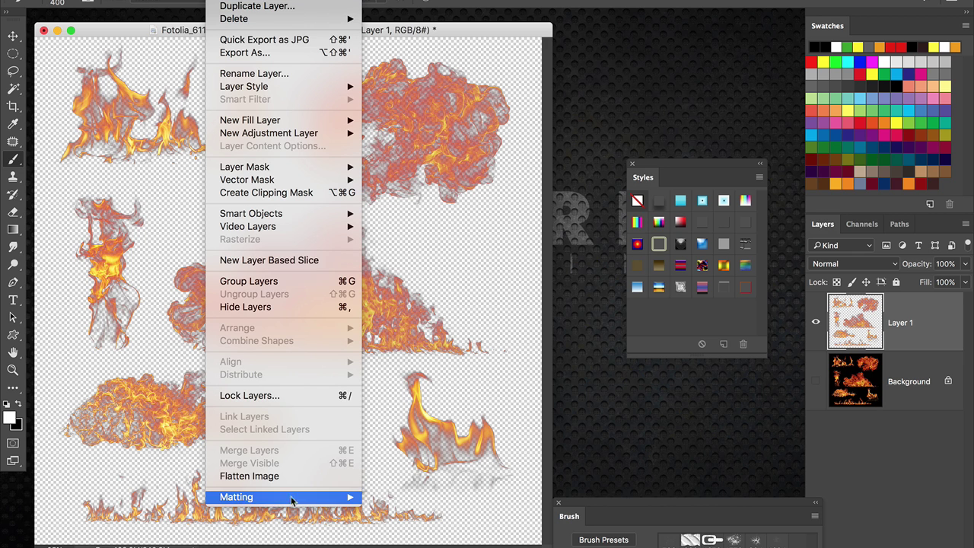
pyautogui.moveTo(290, 497)
pyautogui.click(450, 523)
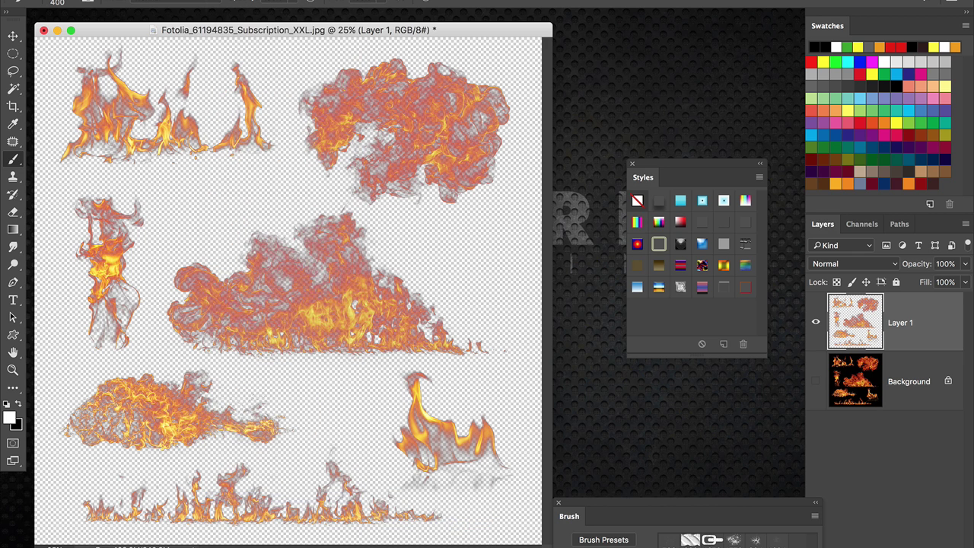
# - Lasso the tall, narrow flame, bring it into the sword document, and transform it to wrap the lower blade
pyautogui.click(13, 72)
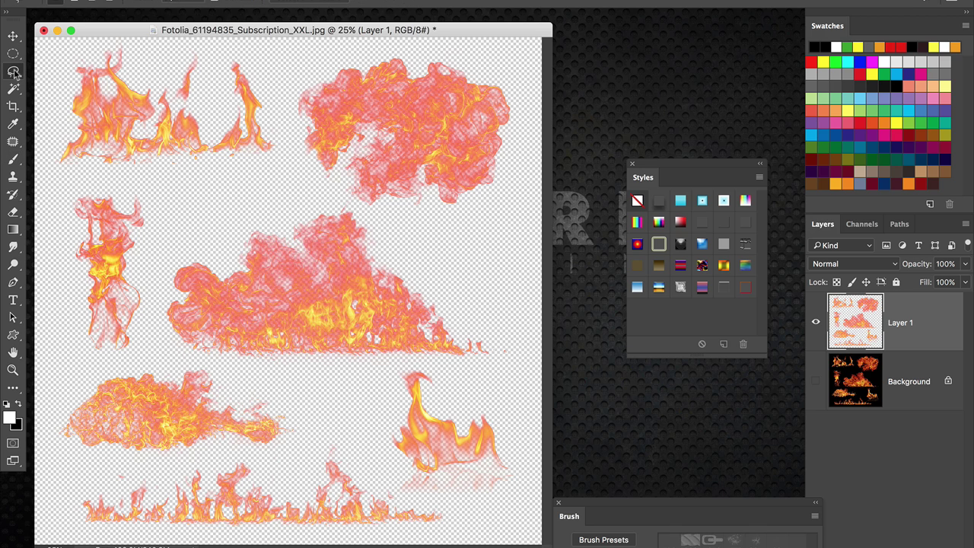
pyautogui.moveTo(93, 181)
pyautogui.mouseDown()
pyautogui.moveTo(58, 224)
pyautogui.moveTo(63, 334)
pyautogui.moveTo(95, 352)
pyautogui.moveTo(125, 347)
pyautogui.moveTo(145, 312)
pyautogui.moveTo(137, 178)
pyautogui.mouseUp()
pyautogui.moveTo(175, 34); pyautogui.dragTo(477, 67)
pyautogui.moveTo(426, 277); pyautogui.dragTo(232, 298)
pyautogui.moveTo(274, 230); pyautogui.dragTo(284, 283)
pyautogui.hotkey('ctrl', 't')
pyautogui.moveTo(412, 98); pyautogui.dragTo(361, 192)
pyautogui.moveTo(318, 230); pyautogui.dragTo(341, 297)
pyautogui.press('Return')
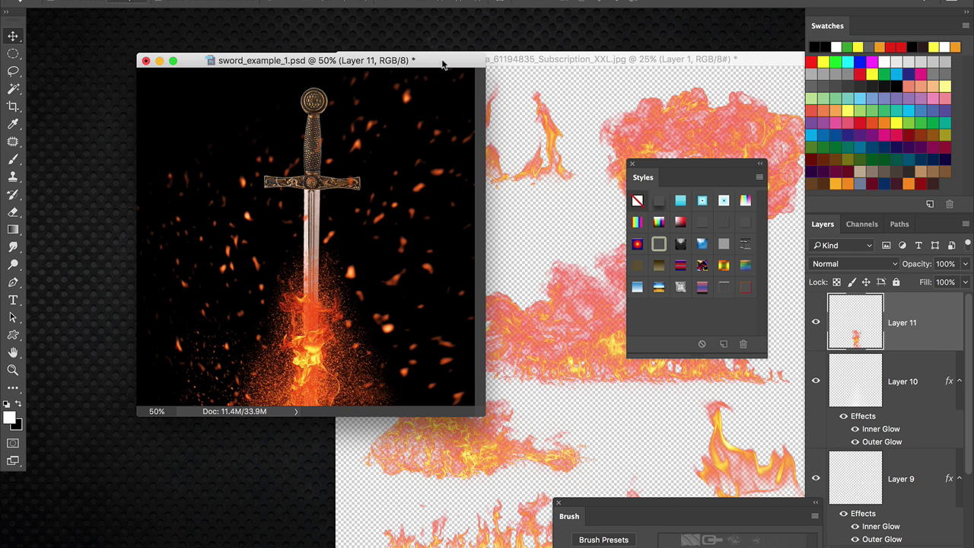
# - Clear the fire image away, add a new layer above the flame, and copy Layer 10's glow effects onto it
pyautogui.click(514, 79)
pyautogui.click(358, 59)
pyautogui.moveTo(335, 62); pyautogui.dragTo(312, 58)
pyautogui.press('super+alt+shift+n')
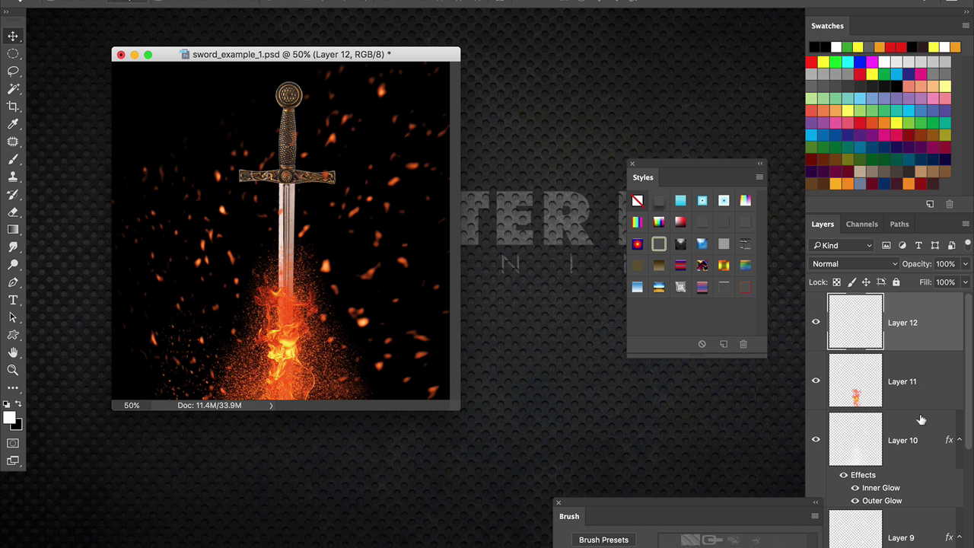
pyautogui.moveTo(948, 445); pyautogui.dragTo(938, 321)
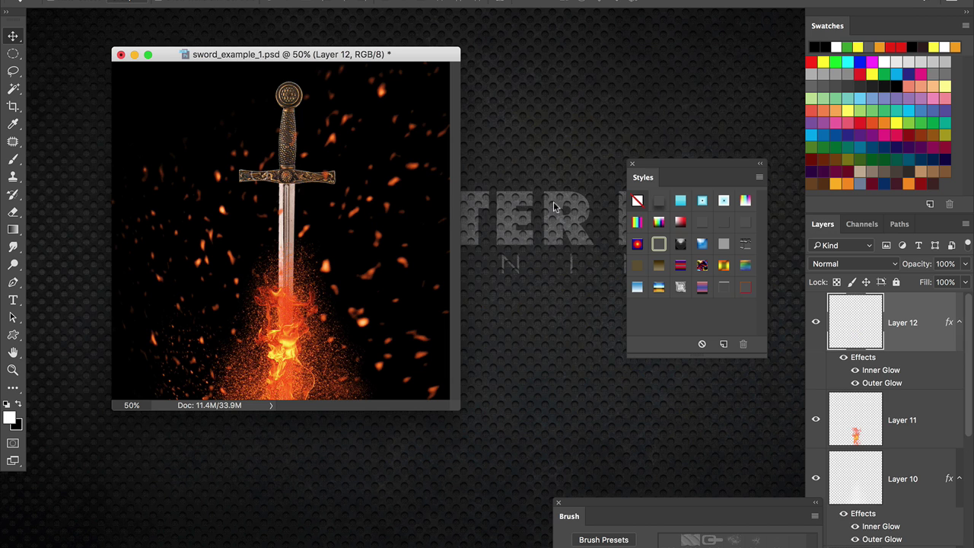
# - Undo the small test stroke, enlarge the brush to 1000 px, and paint fine embers across the whole sword image
pyautogui.click(12, 160)
pyautogui.moveTo(203, 204); pyautogui.dragTo(208, 289)
pyautogui.press('super+z')
pyautogui.press(']')
pyautogui.press(']')
pyautogui.press(']')
pyautogui.press(']')
pyautogui.press(']')
pyautogui.press(']')
pyautogui.moveTo(209, 156)
pyautogui.mouseDown()
pyautogui.moveTo(179, 163)
pyautogui.moveTo(199, 293)
pyautogui.moveTo(384, 308)
pyautogui.mouseUp()
pyautogui.click(280, 350)
pyautogui.click(190, 155)
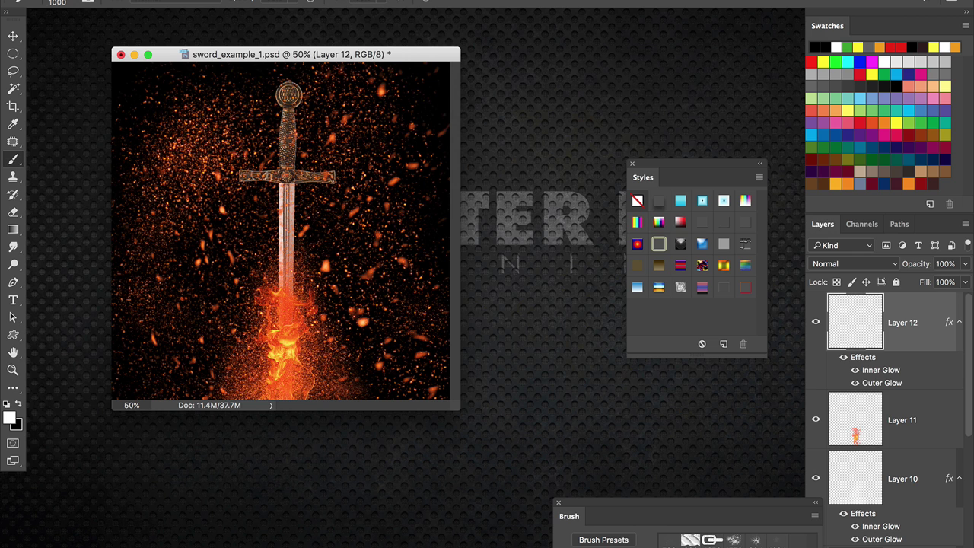
# - Start a Path Blur on the new ember layer and angle its path diagonally down to the right across the blade
pyautogui.click(335, 0)
pyautogui.moveTo(387, 166)
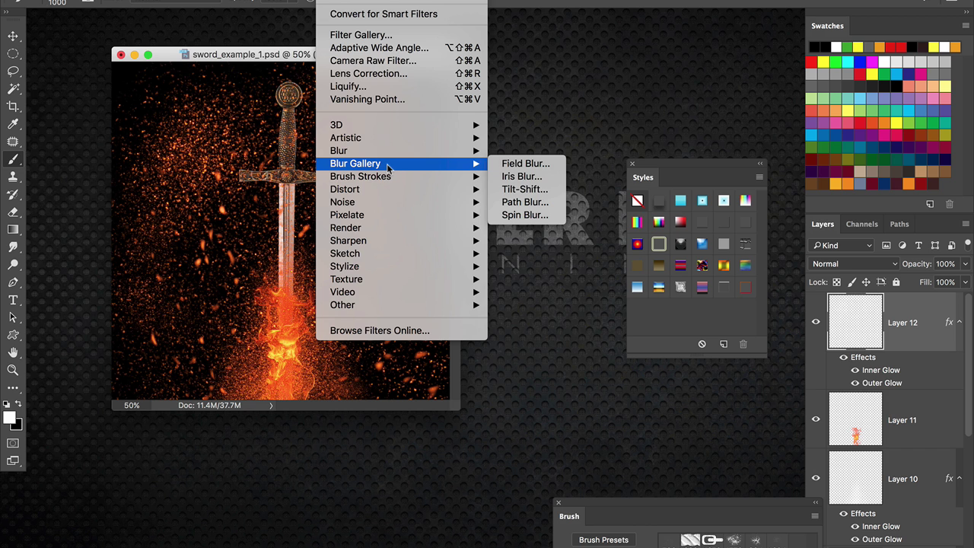
pyautogui.click(524, 191)
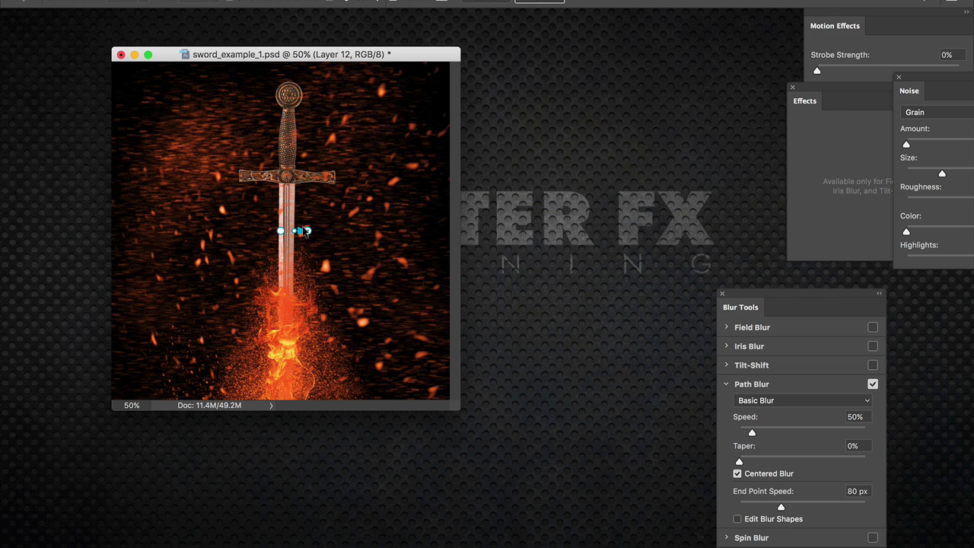
pyautogui.moveTo(312, 230); pyautogui.dragTo(320, 302)
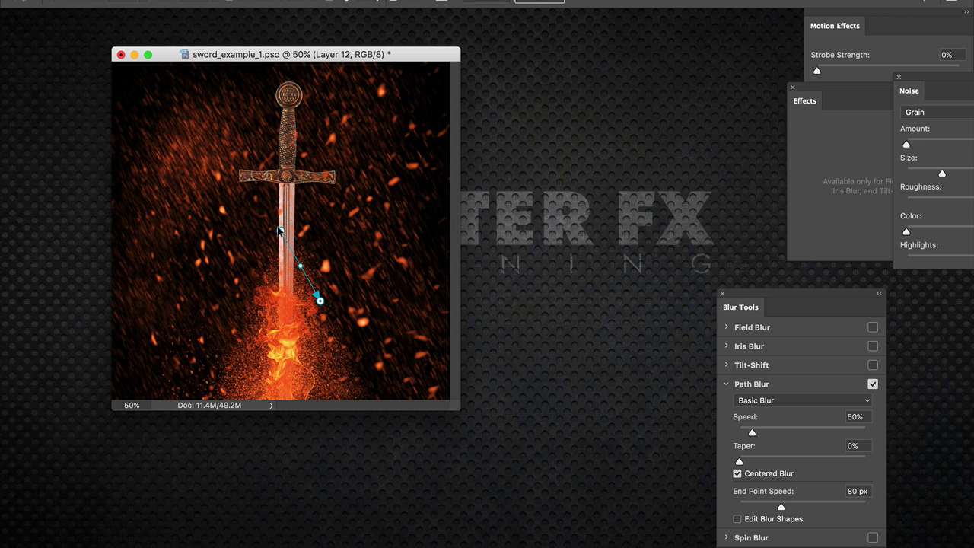
pyautogui.moveTo(280, 230); pyautogui.dragTo(262, 222)
# - Turn off Centered Blur, set the Path Blur speed to 24%, apply it, and enlarge the sword document window
pyautogui.moveTo(744, 296); pyautogui.dragTo(538, 76)
pyautogui.click(532, 253)
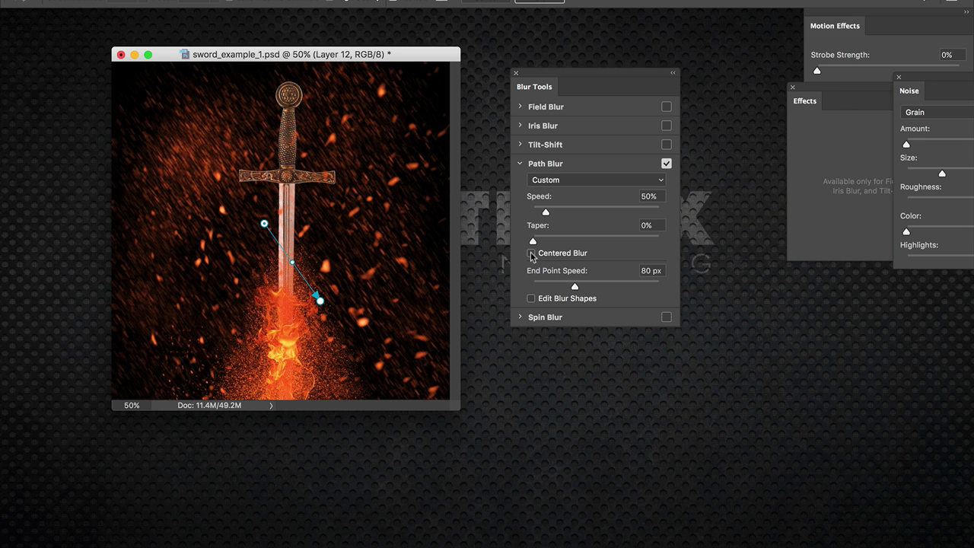
pyautogui.moveTo(545, 212); pyautogui.dragTo(539, 214)
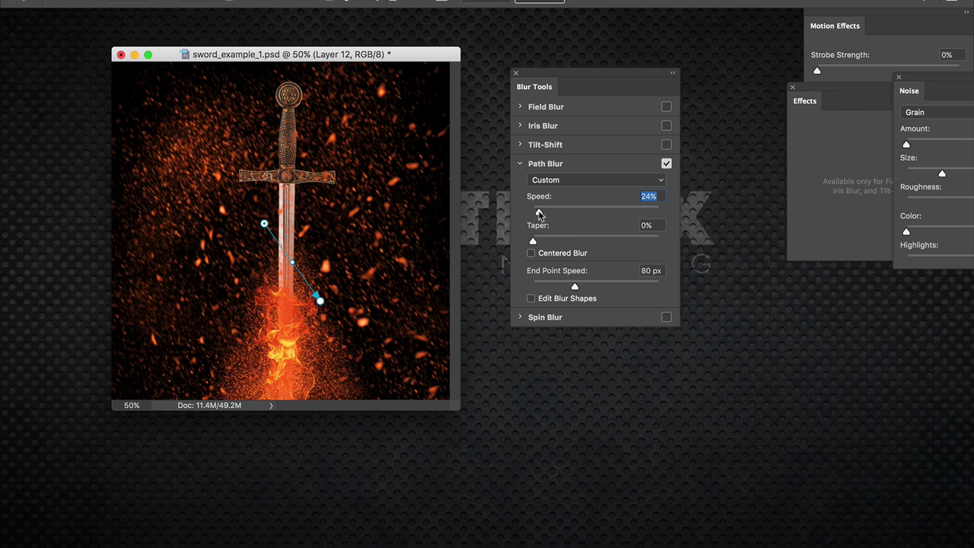
pyautogui.click(536, 2)
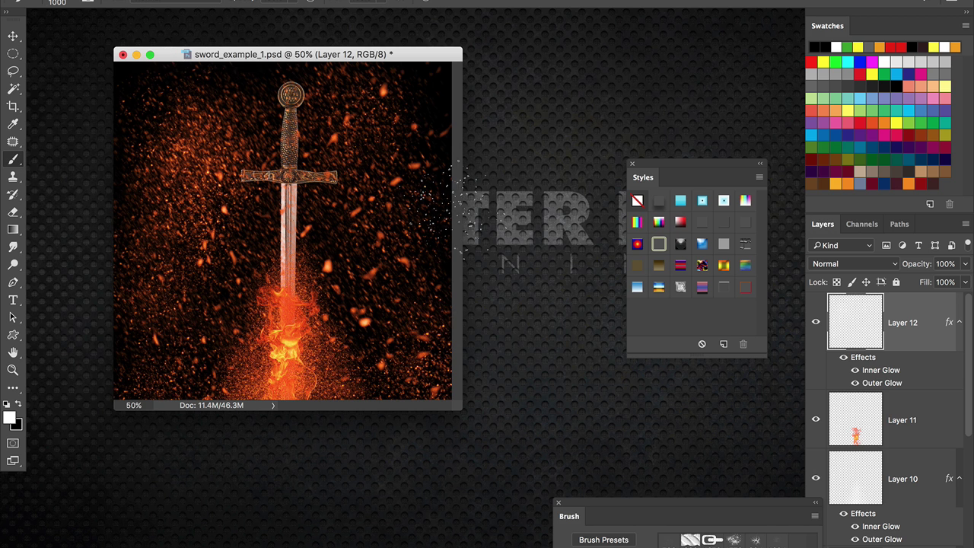
pyautogui.moveTo(463, 410); pyautogui.dragTo(515, 460)
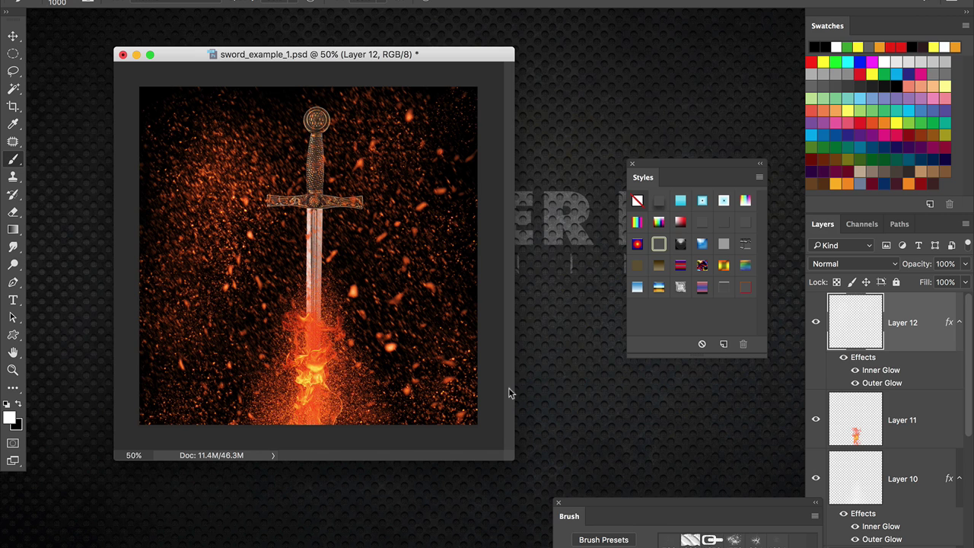
# - Switch to the winter portrait, hide Layer 1 and Layer 2, enlarge its window, and add a new layer
pyautogui.moveTo(737, 546)
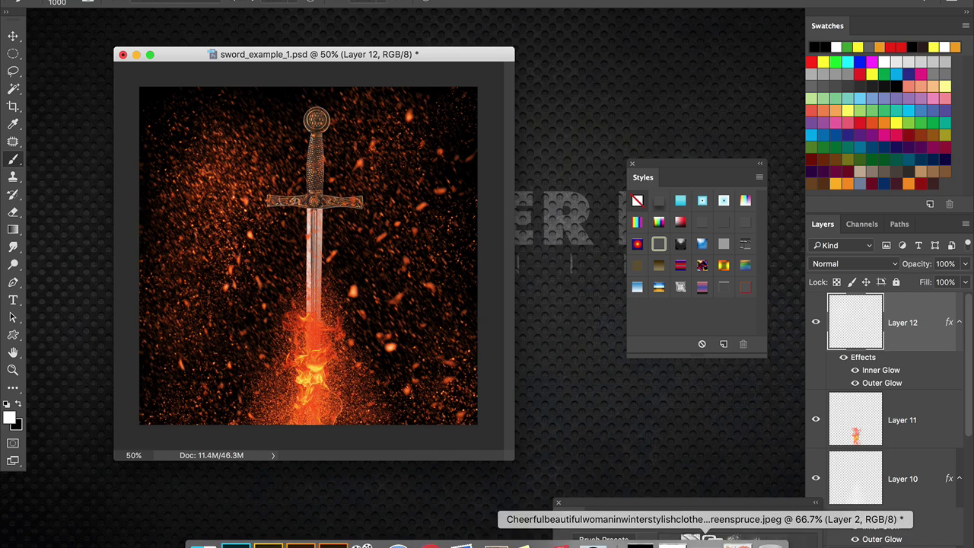
pyautogui.click(705, 542)
pyautogui.moveTo(816, 313); pyautogui.dragTo(816, 364)
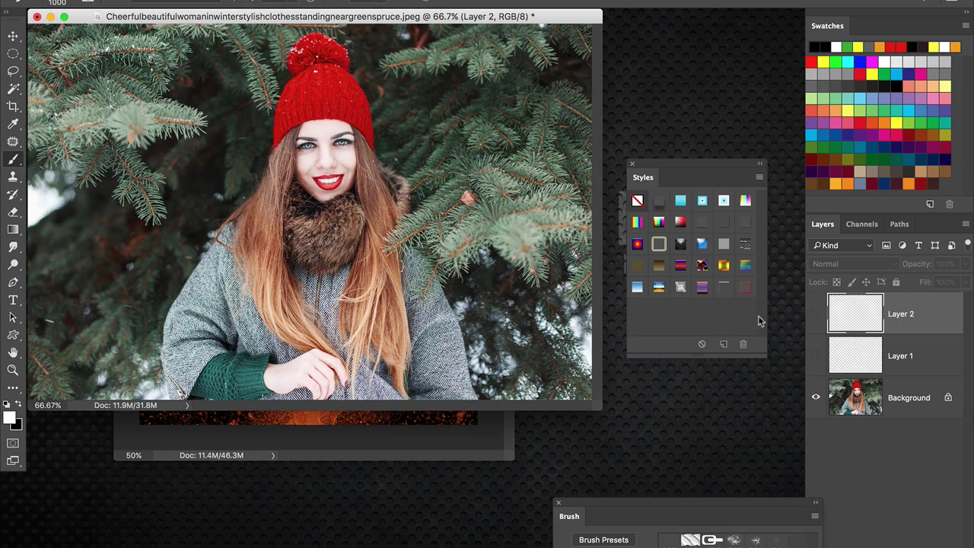
pyautogui.moveTo(688, 174); pyautogui.dragTo(726, 300)
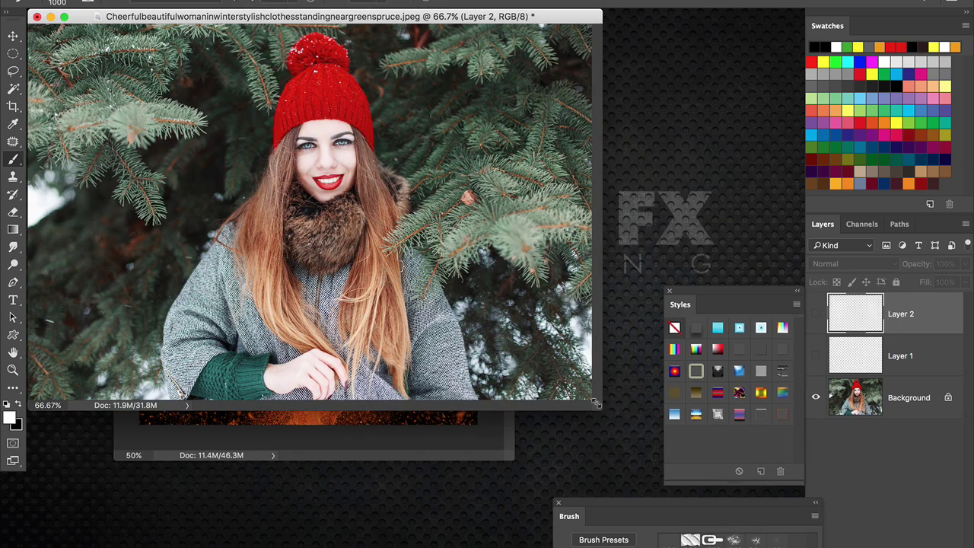
pyautogui.moveTo(601, 405); pyautogui.dragTo(649, 458)
pyautogui.click(927, 546)
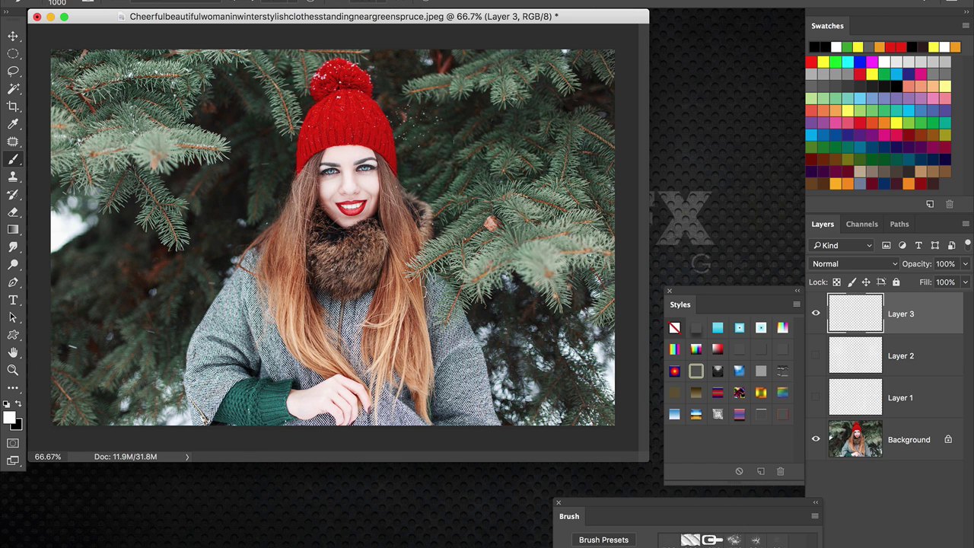
# - Reduce the brush to 800 px and paint white snow particles across the winter portrait on the new layer
pyautogui.press('[')
pyautogui.press('[')
pyautogui.moveTo(466, 169)
pyautogui.mouseDown()
pyautogui.moveTo(536, 373)
pyautogui.moveTo(554, 191)
pyautogui.moveTo(509, 107)
pyautogui.moveTo(160, 87)
pyautogui.moveTo(99, 145)
pyautogui.moveTo(114, 297)
pyautogui.moveTo(156, 354)
pyautogui.moveTo(178, 198)
pyautogui.moveTo(247, 228)
pyautogui.moveTo(403, 373)
pyautogui.moveTo(525, 259)
pyautogui.mouseUp()
pyautogui.moveTo(526, 320)
pyautogui.mouseDown()
pyautogui.moveTo(575, 68)
pyautogui.moveTo(356, 96)
pyautogui.moveTo(319, 207)
pyautogui.moveTo(559, 362)
pyautogui.moveTo(144, 335)
pyautogui.moveTo(114, 255)
pyautogui.moveTo(149, 367)
pyautogui.mouseUp()
pyautogui.moveTo(171, 435)
pyautogui.mouseDown()
pyautogui.moveTo(78, 181)
pyautogui.moveTo(295, 58)
pyautogui.moveTo(537, 95)
pyautogui.moveTo(586, 434)
pyautogui.moveTo(605, 411)
pyautogui.mouseUp()
pyautogui.moveTo(606, 411); pyautogui.dragTo(466, 393)
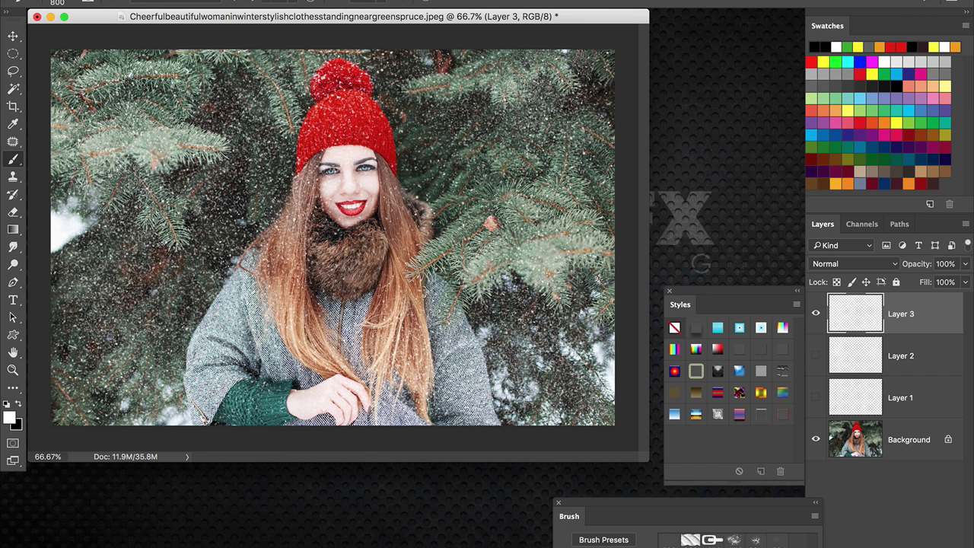
# - Start a Path Blur on the snow layer and angle its path diagonally down to the left across the woman's hair
pyautogui.click(335, 2)
pyautogui.moveTo(344, 177)
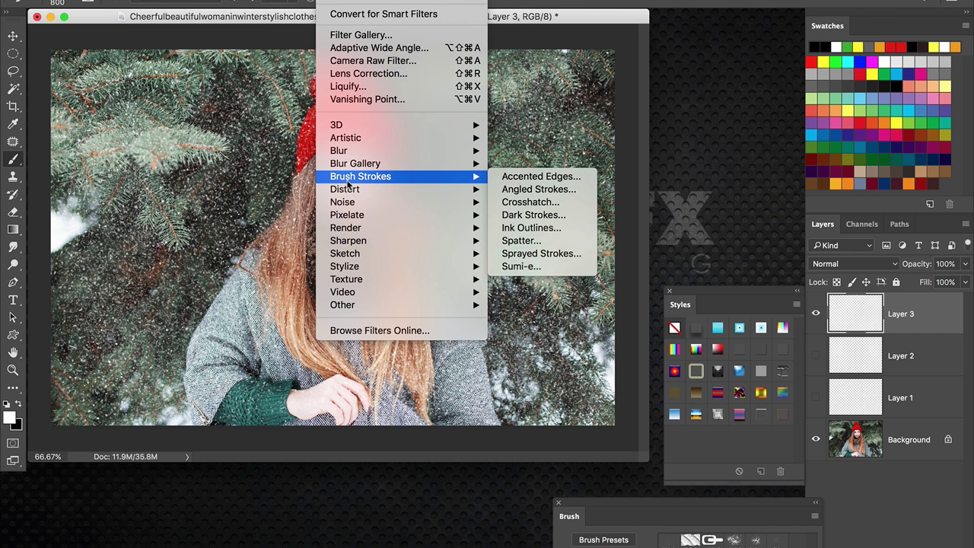
pyautogui.moveTo(432, 164)
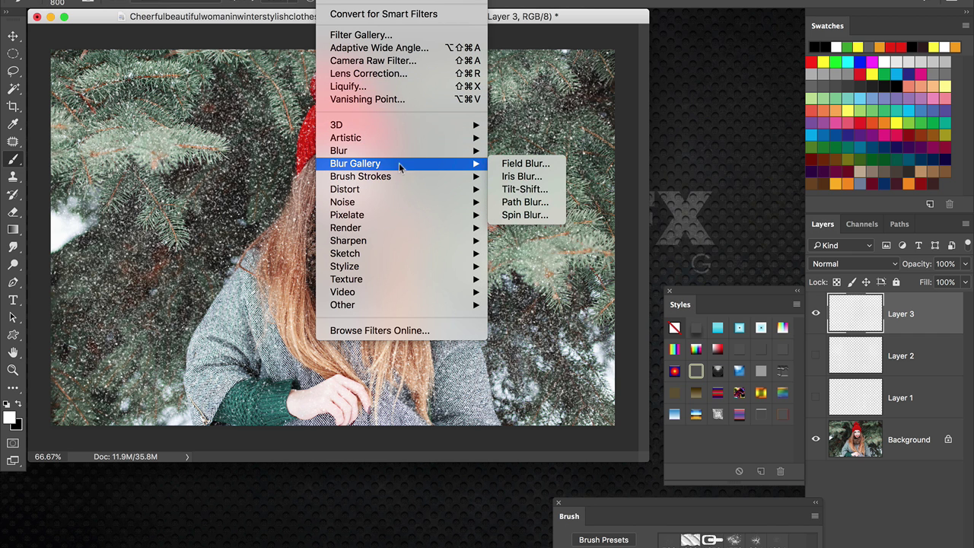
pyautogui.click(518, 202)
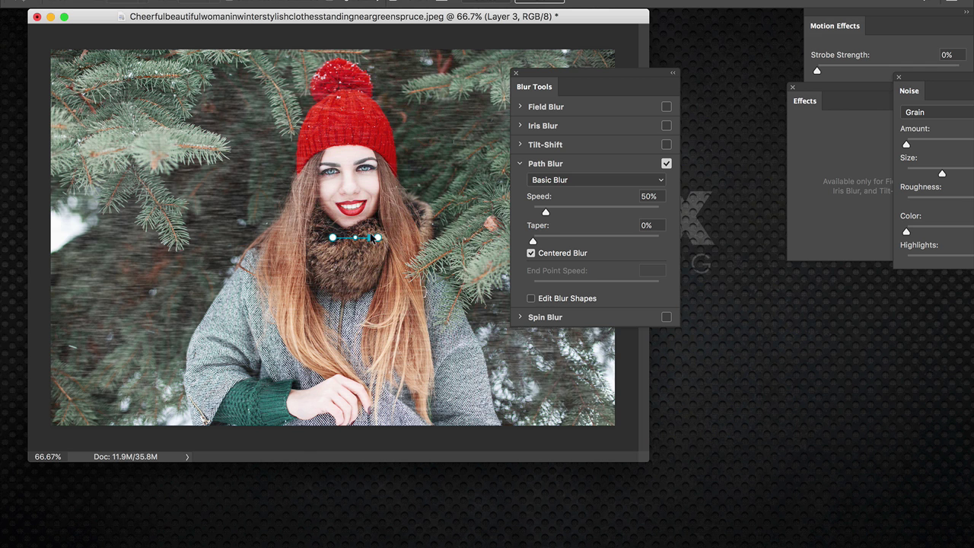
pyautogui.moveTo(379, 238); pyautogui.dragTo(291, 280)
# - Turn off Centered Blur, set the Path Blur speed to 37%, and slightly adjust the path's end point
pyautogui.click(548, 254)
pyautogui.moveTo(545, 213); pyautogui.dragTo(542, 214)
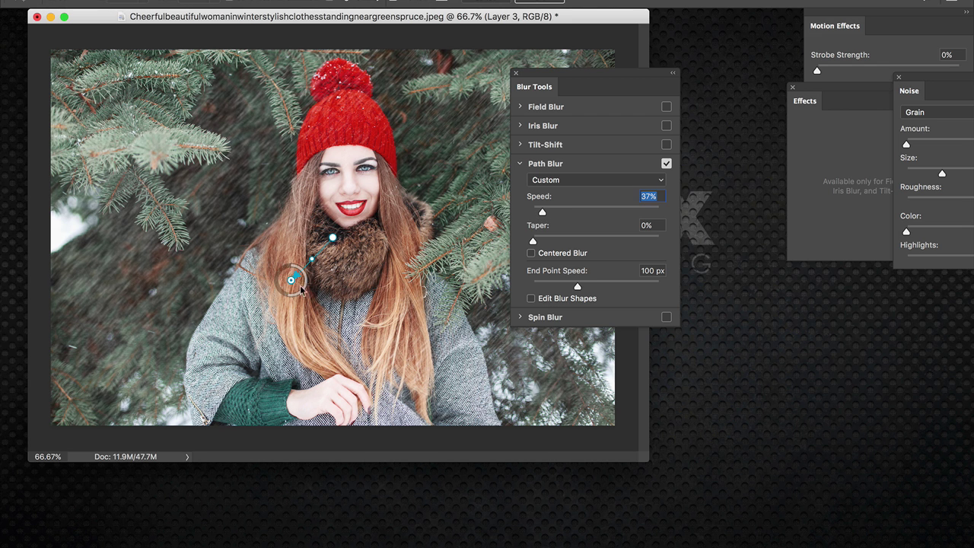
pyautogui.moveTo(289, 280); pyautogui.dragTo(293, 281)
# - Add a second, nearly vertical blur path over the spruce branches and raise the first path's start point beside the hat
pyautogui.moveTo(569, 74); pyautogui.dragTo(635, 86)
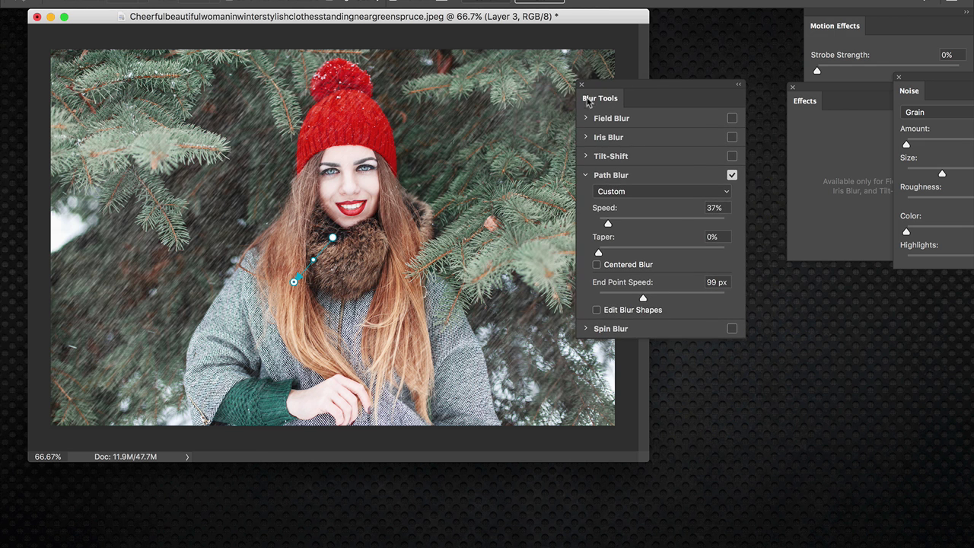
pyautogui.moveTo(485, 136)
pyautogui.mouseDown()
pyautogui.moveTo(468, 242)
pyautogui.moveTo(494, 256)
pyautogui.mouseUp()
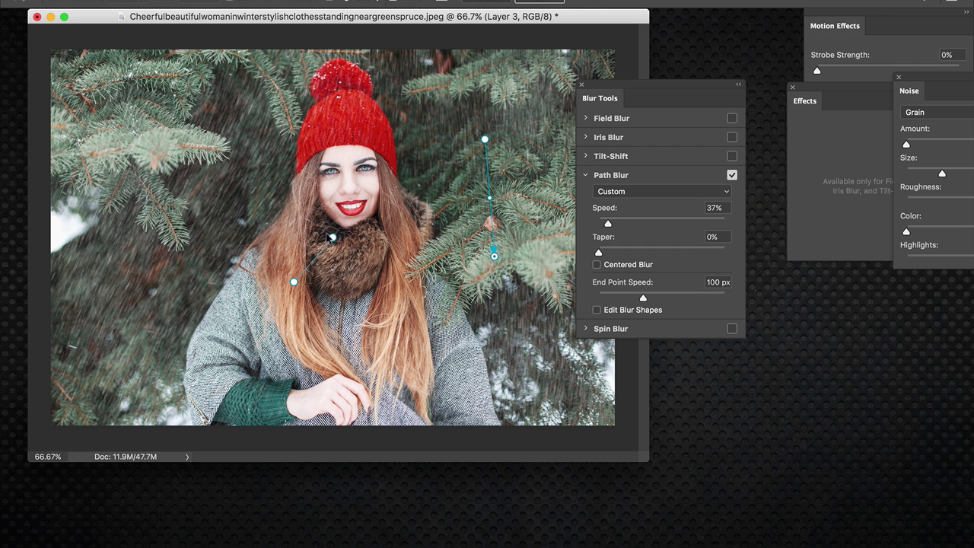
pyautogui.moveTo(333, 237); pyautogui.dragTo(292, 158)
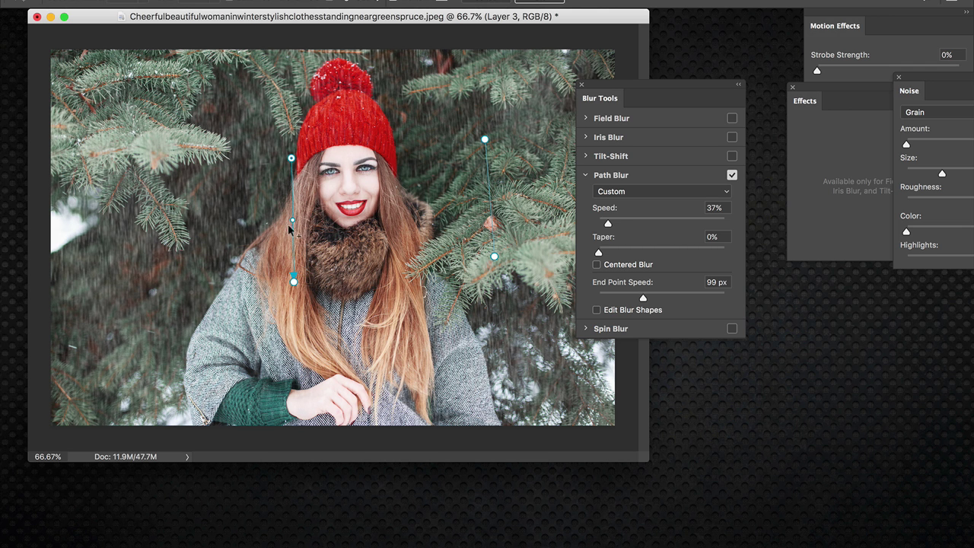
# - Bend and lengthen the first blur path into a curve, tilt the second path's lower end outward, and apply the Path Blur
pyautogui.click(292, 219)
pyautogui.moveTo(292, 219); pyautogui.dragTo(305, 226)
pyautogui.moveTo(294, 281); pyautogui.dragTo(256, 326)
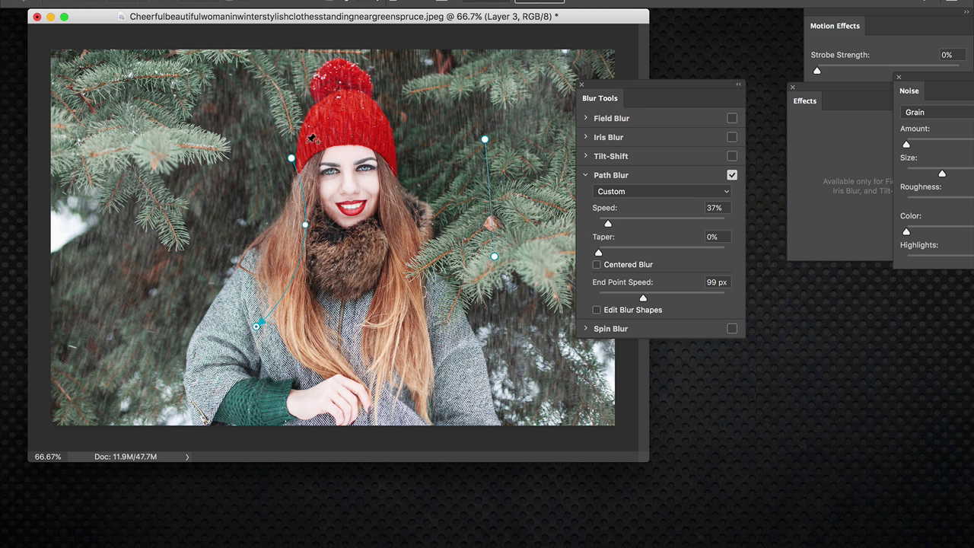
pyautogui.moveTo(290, 156); pyautogui.dragTo(304, 117)
pyautogui.moveTo(493, 256); pyautogui.dragTo(508, 257)
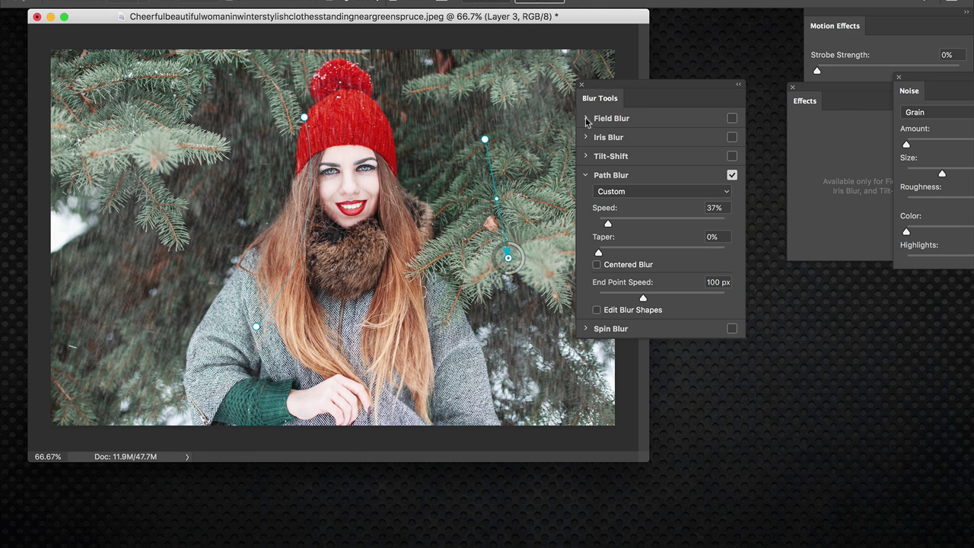
pyautogui.click(535, 3)
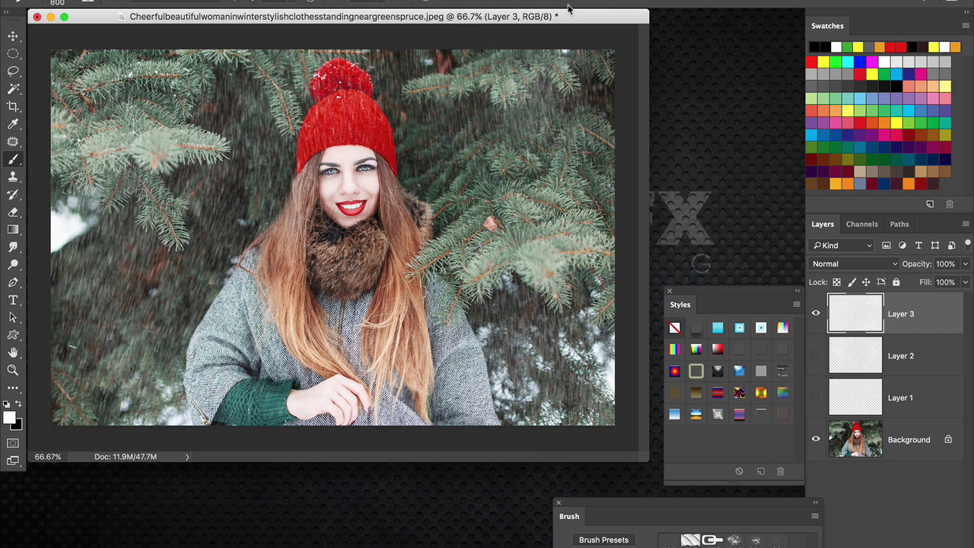